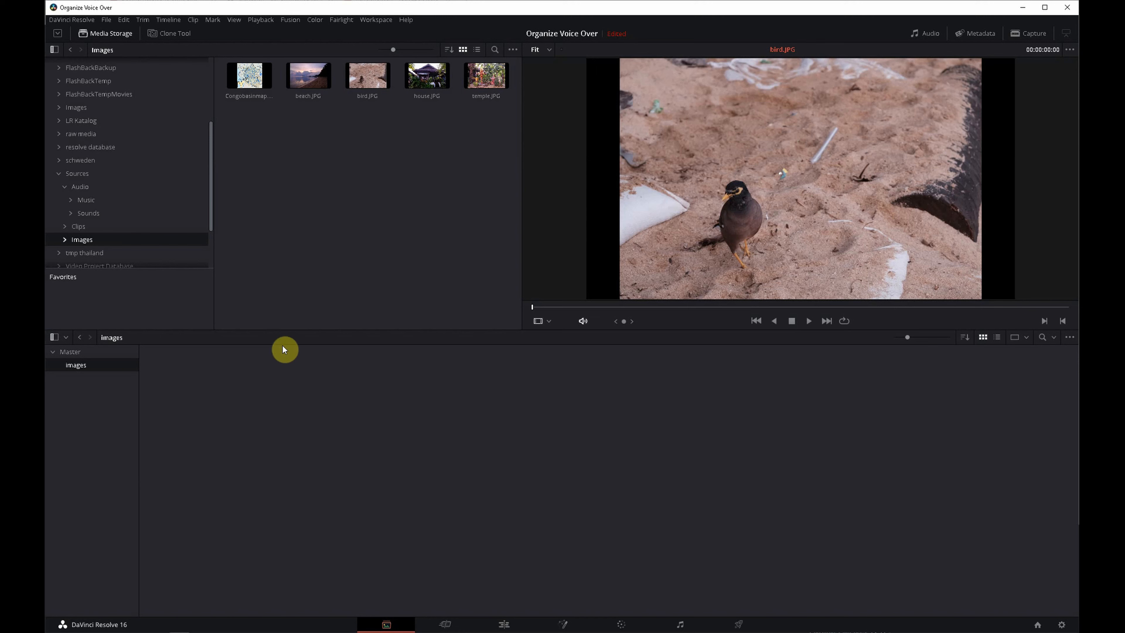
- Browse the Samsung_T5 drive's Sources folder in media storage and open its Images subfolder
mouse_move(211, 200)
mouse_down()
mouse_move(212, 142)
mouse_move(218, 247)
mouse_move(211, 188)
mouse_up()
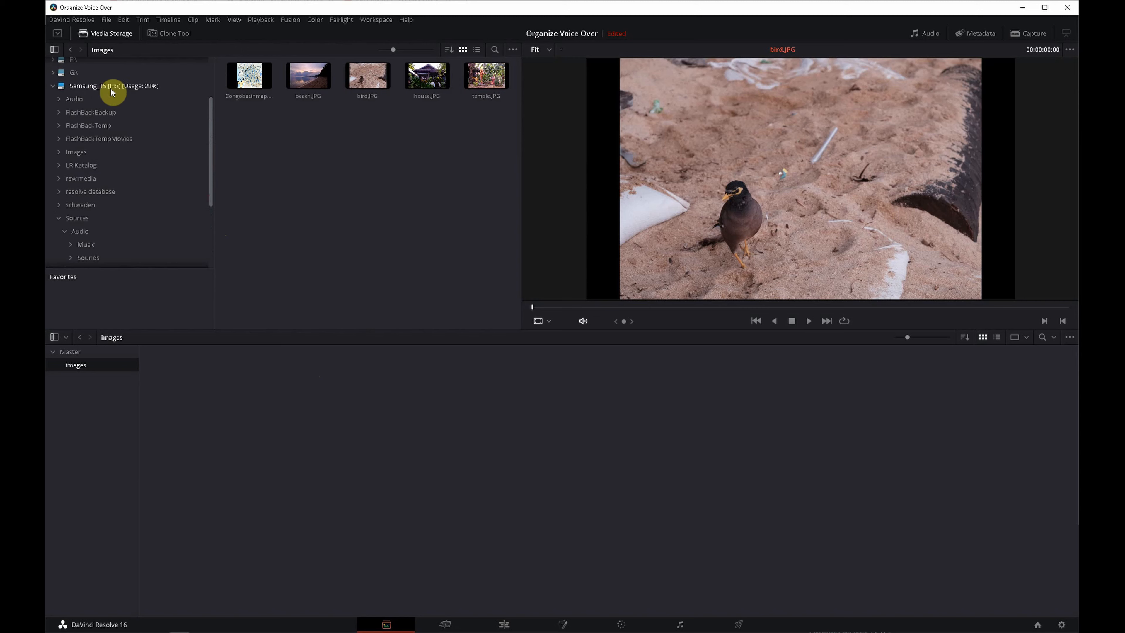
drag(212, 129, 213, 139)
drag(214, 150, 213, 180)
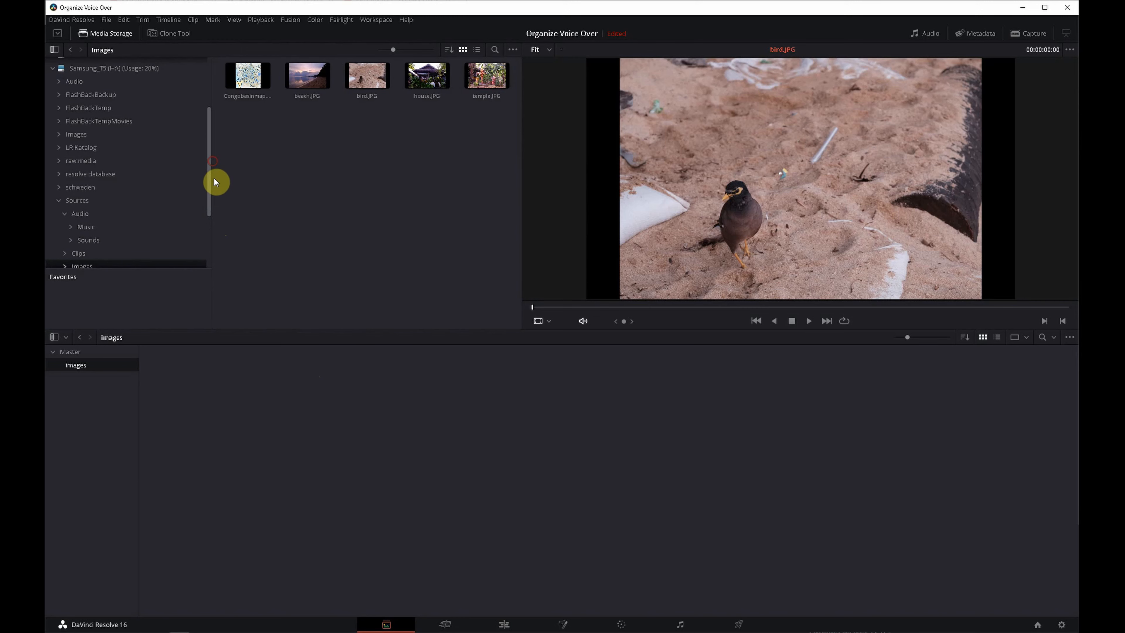
click(78, 203)
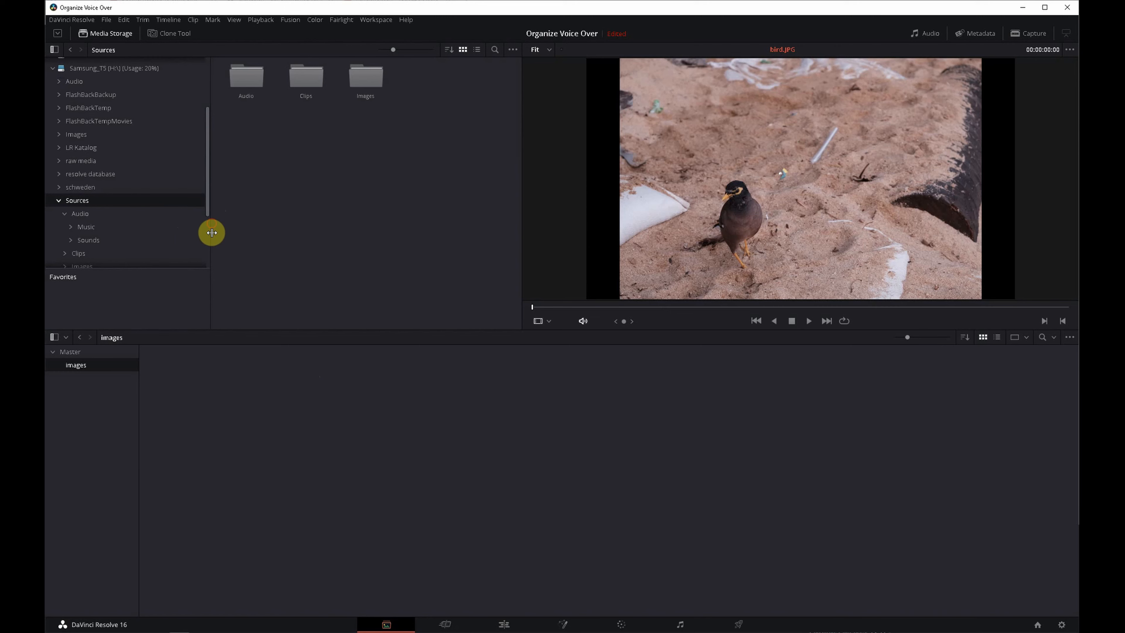
drag(208, 214, 211, 247)
click(83, 208)
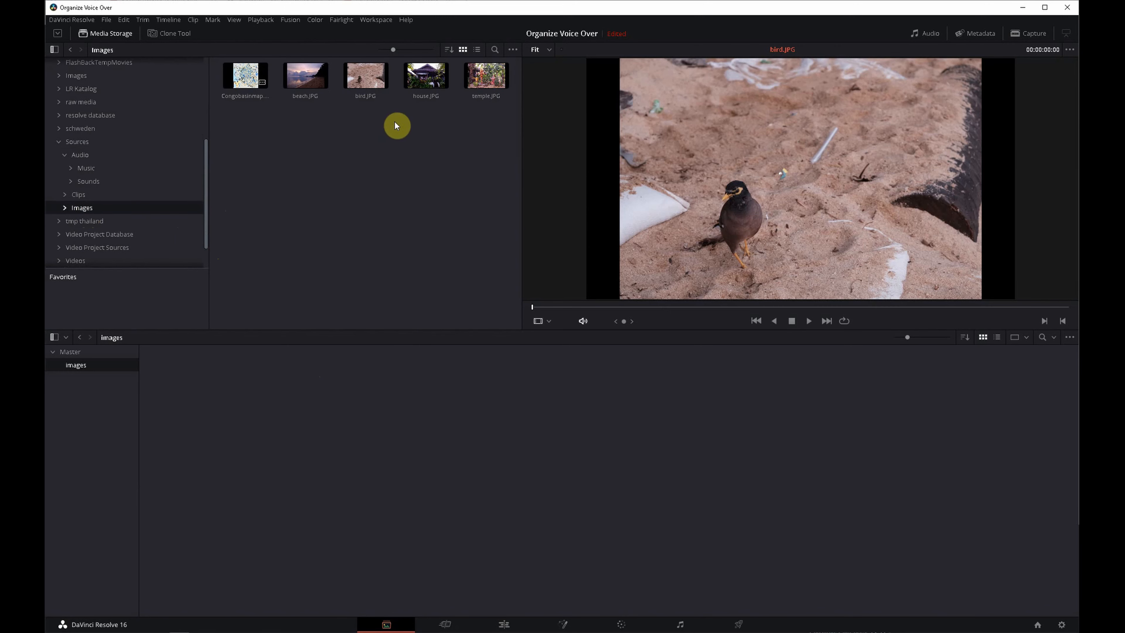
- Preview the Congo basin map and the beach, bird, house and temple pictures one after another
click(251, 83)
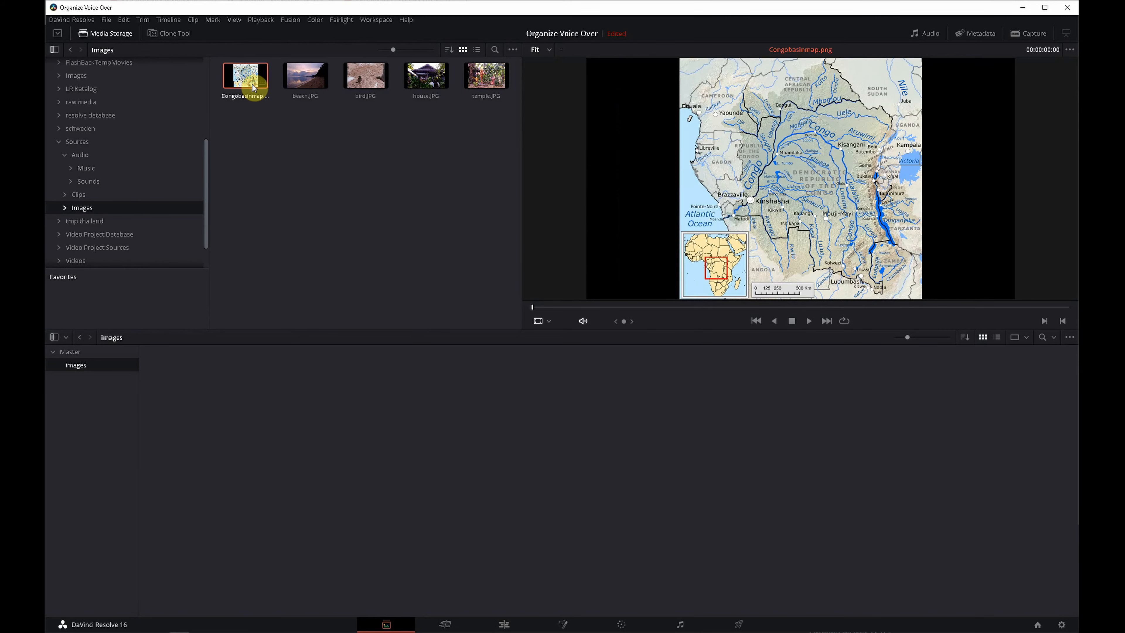
click(307, 74)
click(366, 75)
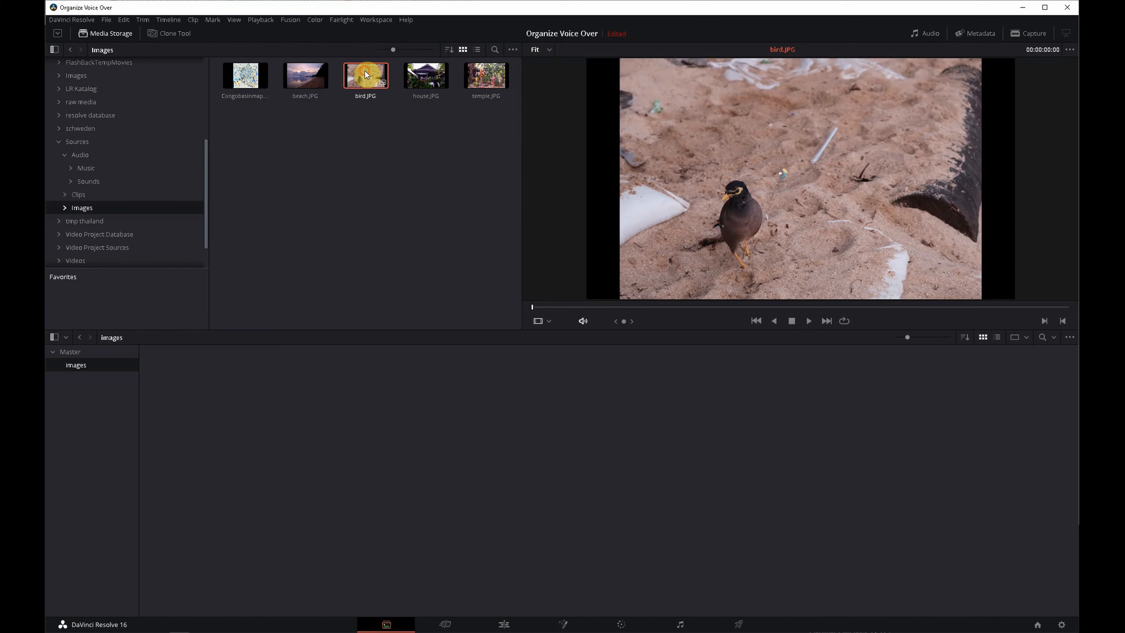
click(428, 76)
click(486, 77)
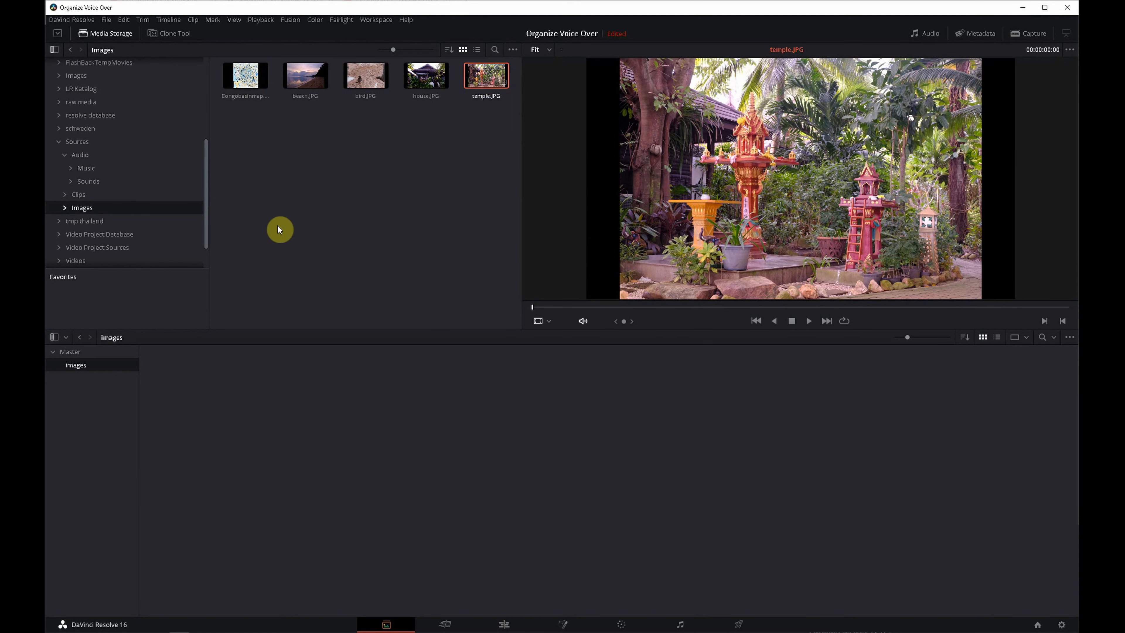
- Add a sub-bin named maps inside the images bin
right_click(93, 366)
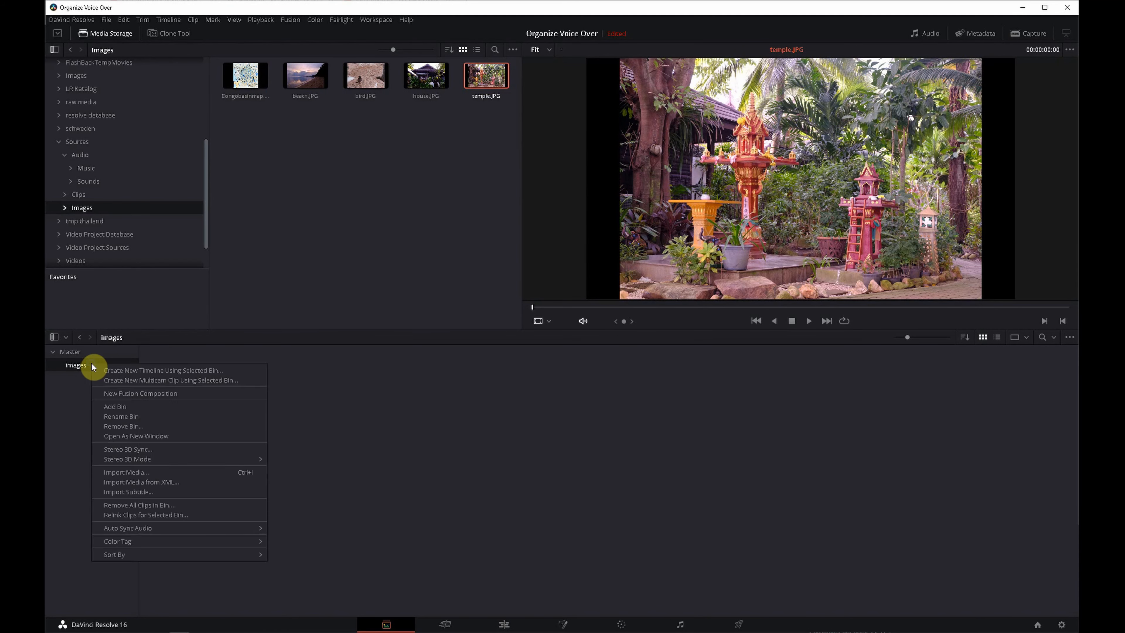
click(123, 410)
text(maps)
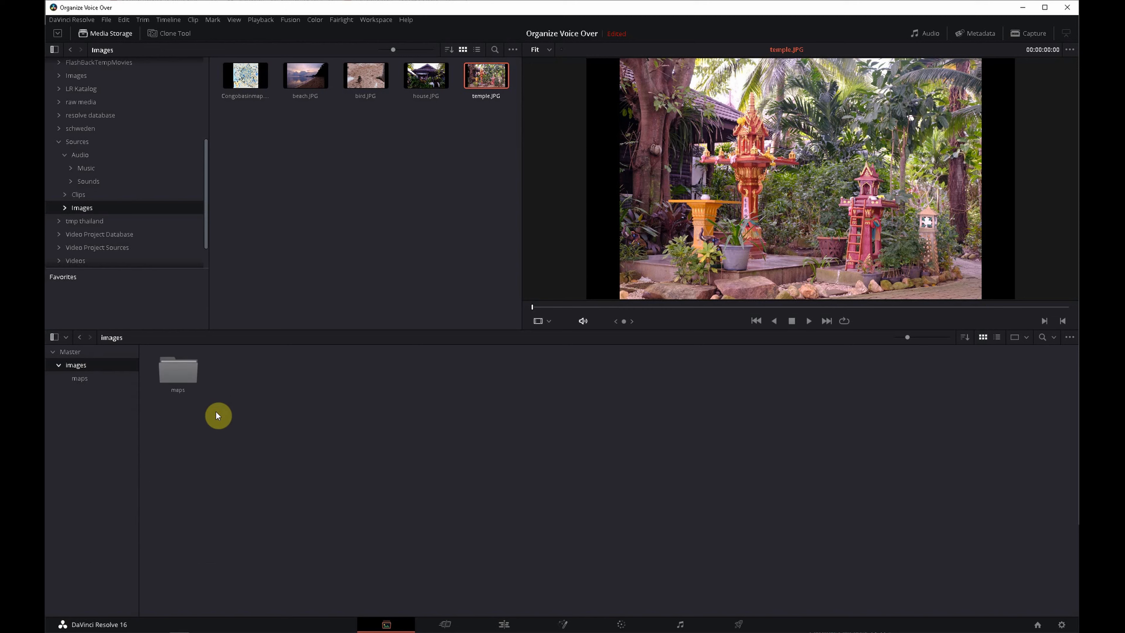
- Add Congobasinmap.png from the Images source folder to the media pool's maps bin
click(78, 378)
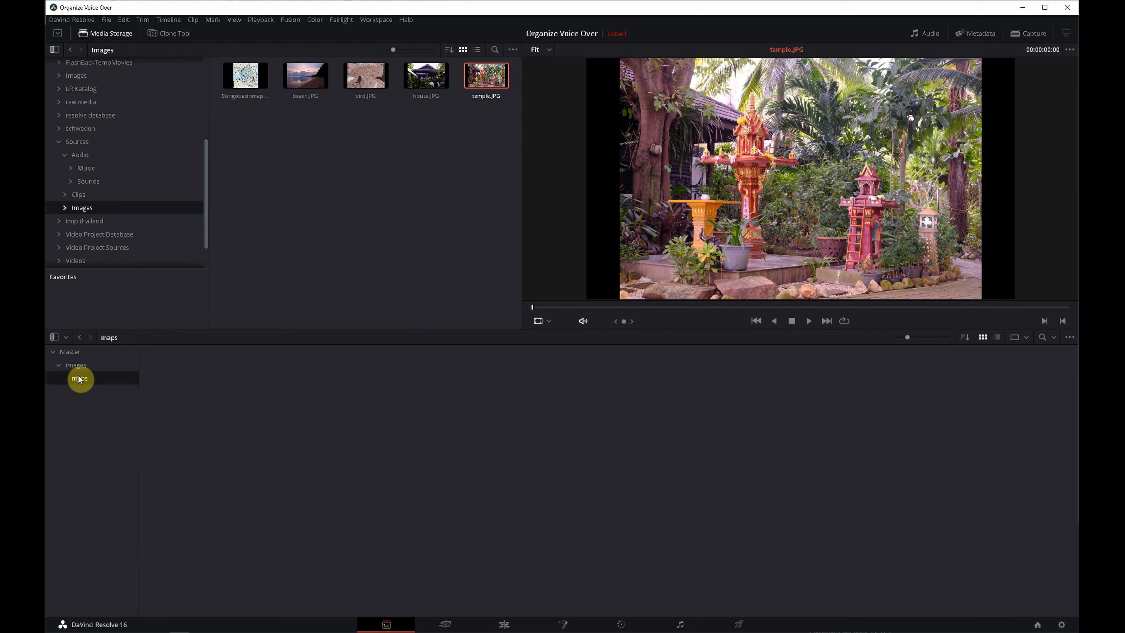
click(252, 77)
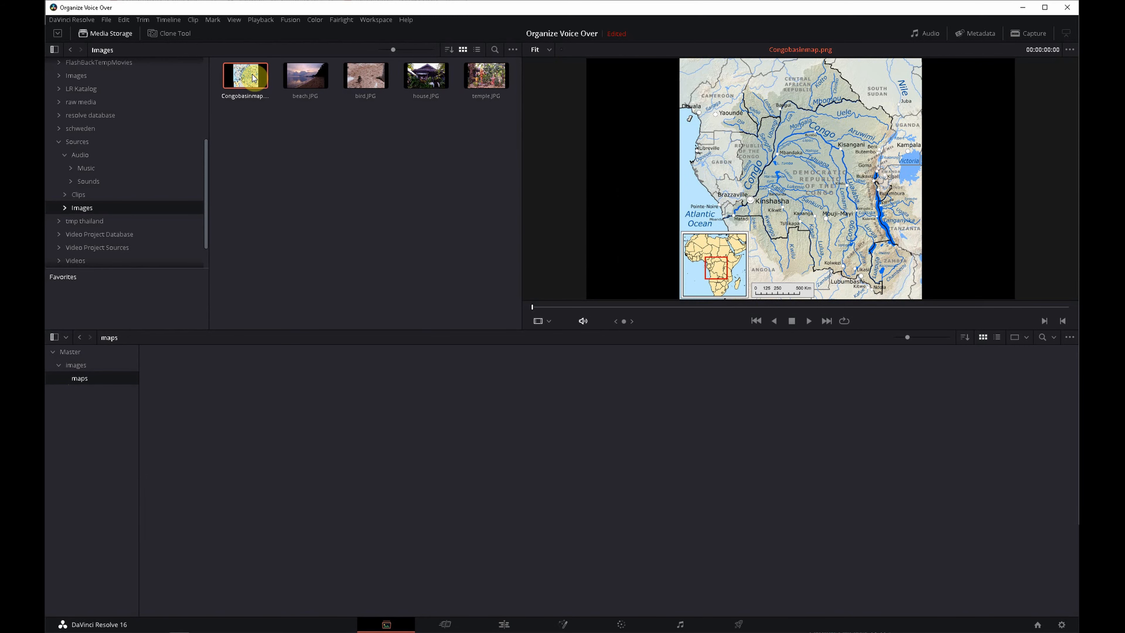
right_click(252, 74)
click(269, 83)
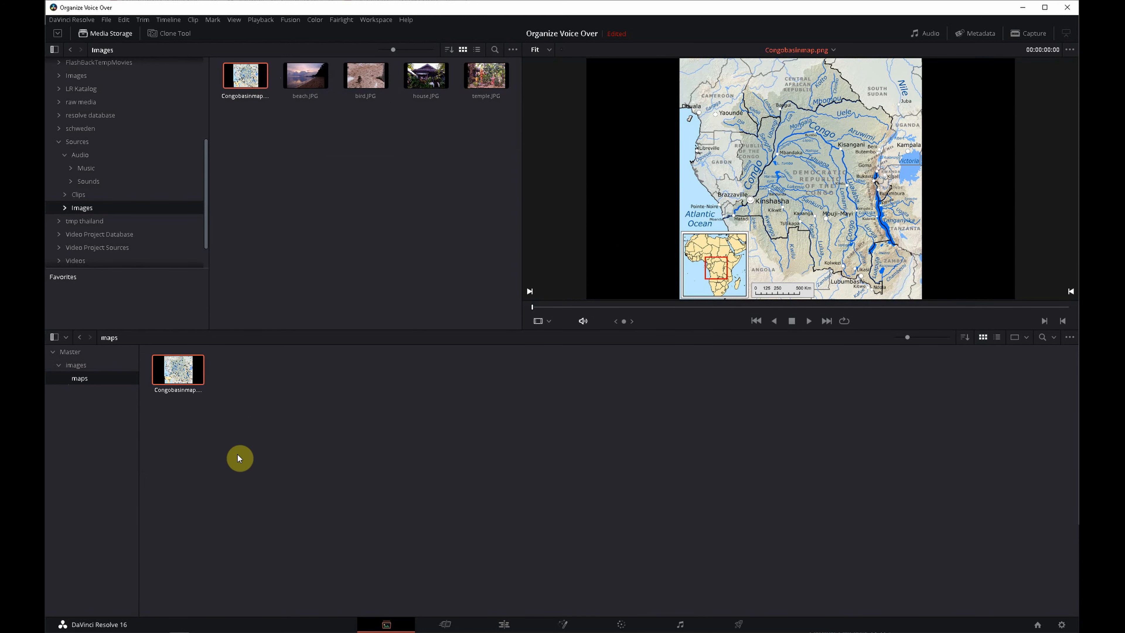
- Add a second sub-bin named pictures inside the images bin
click(79, 366)
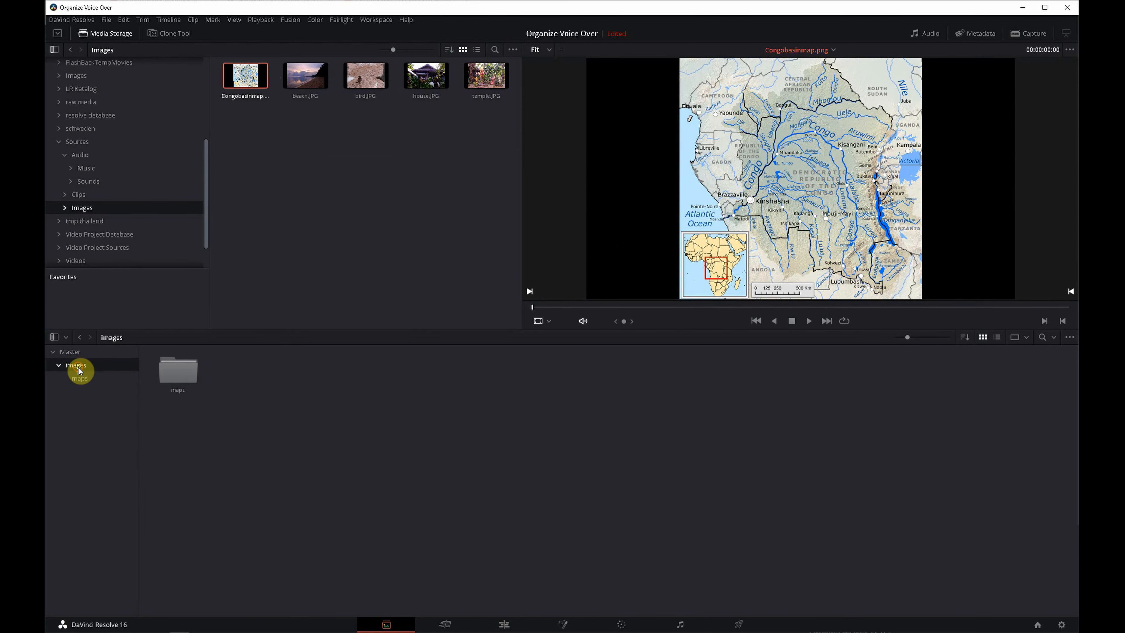
right_click(79, 366)
click(102, 411)
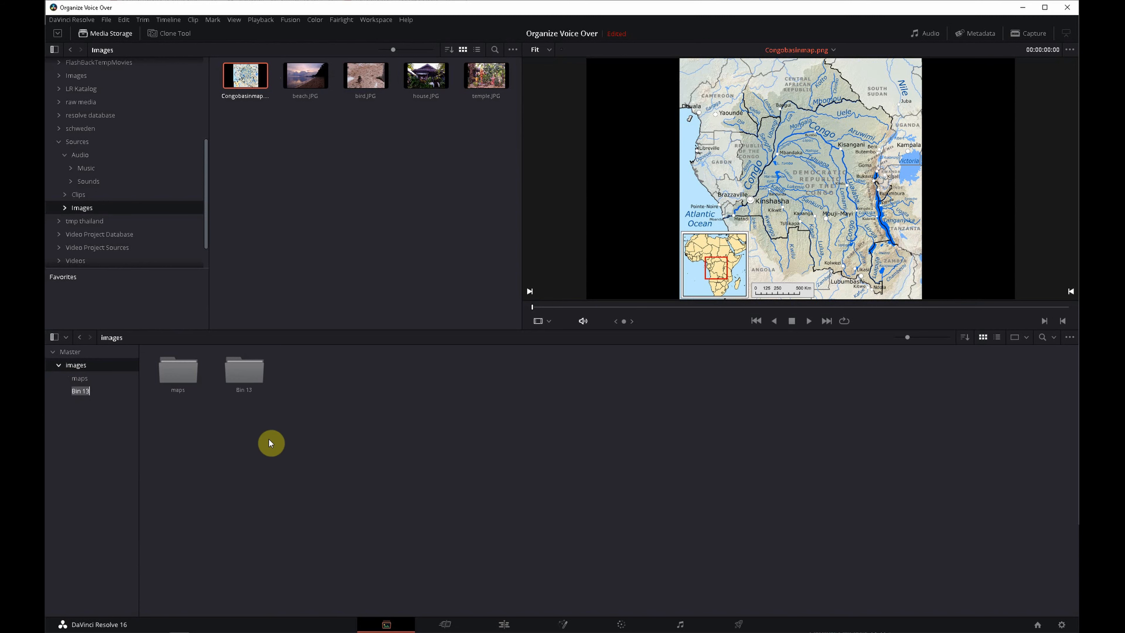
text(pictru)
key(BackSpace)
text(ures)
key(Return)
- Add beach.JPG, bird.JPG, house.JPG and temple.JPG together to the pictures bin in the media pool
double_click(241, 376)
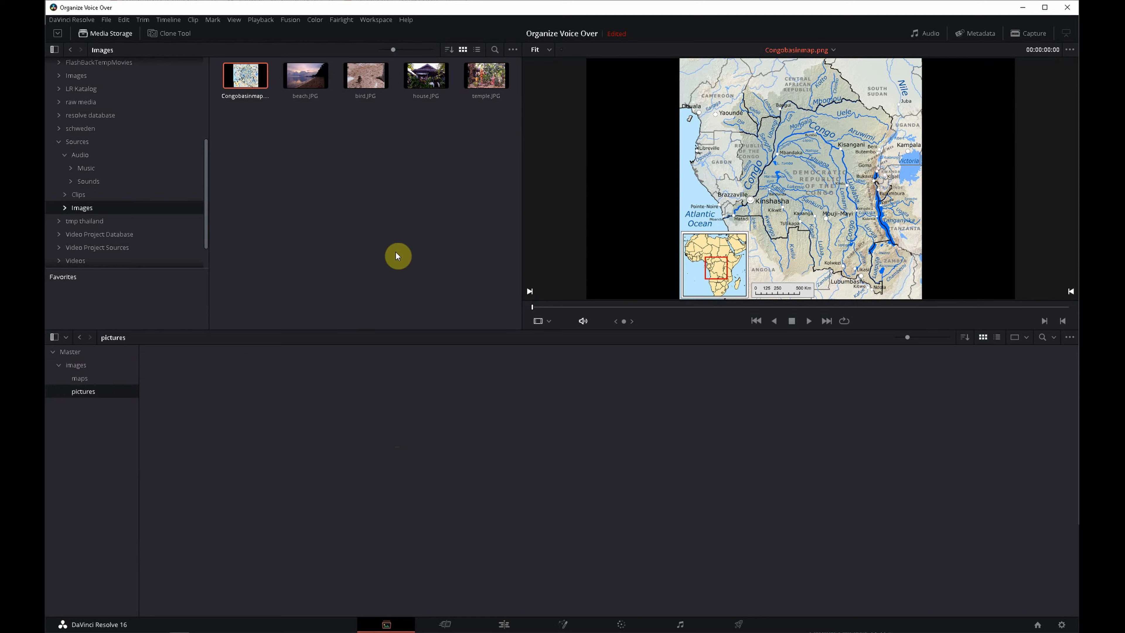
click(305, 75)
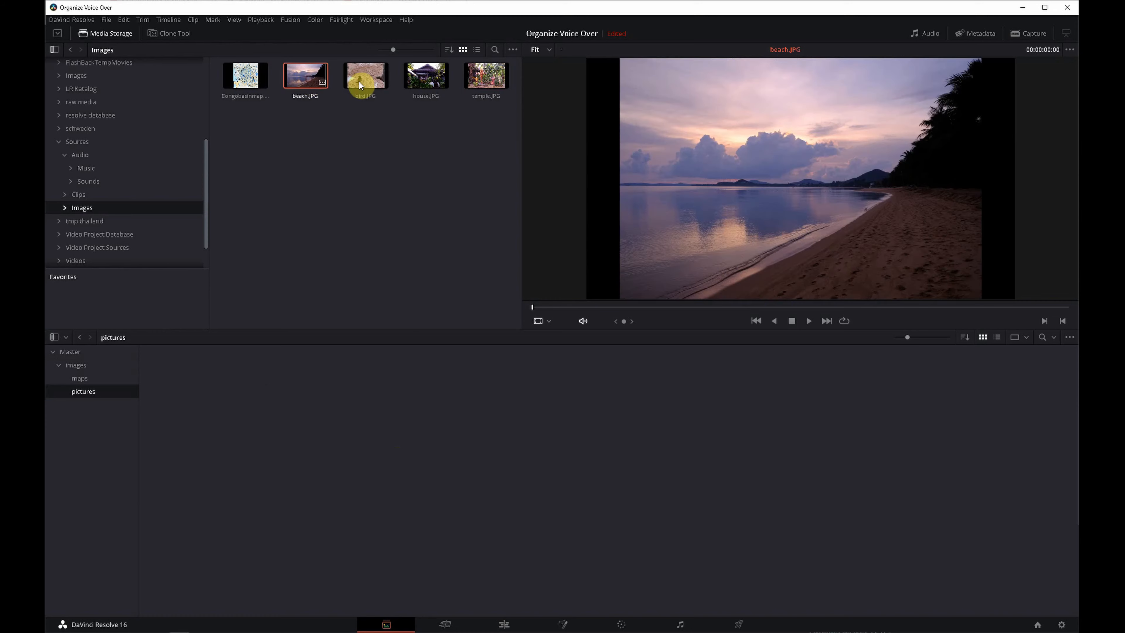
shift+click(481, 84)
right_click(481, 84)
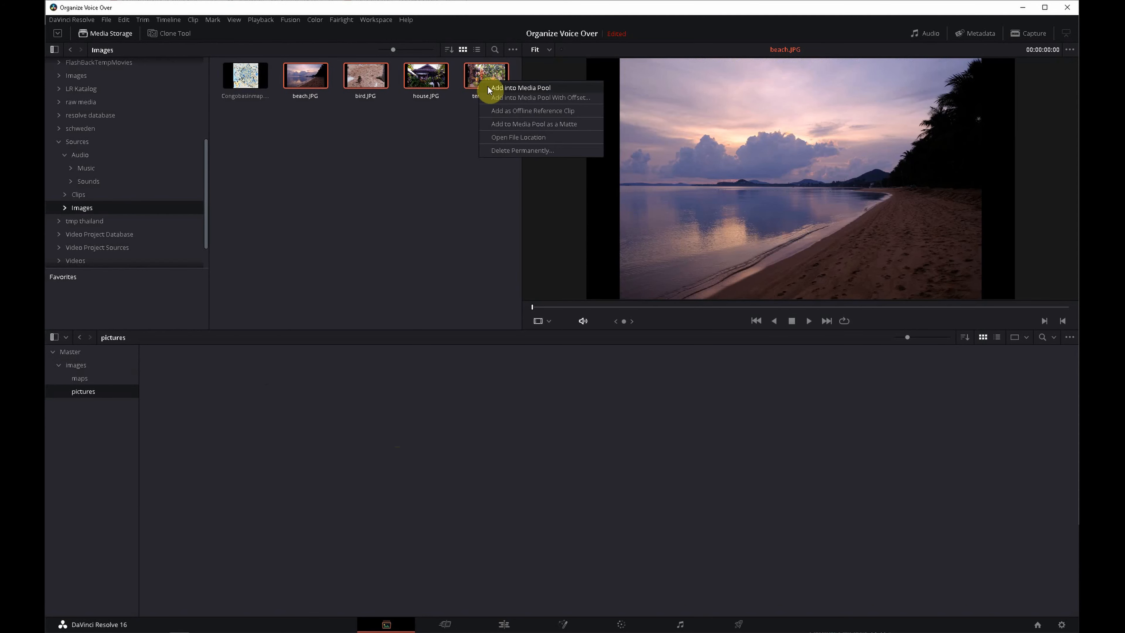
click(488, 85)
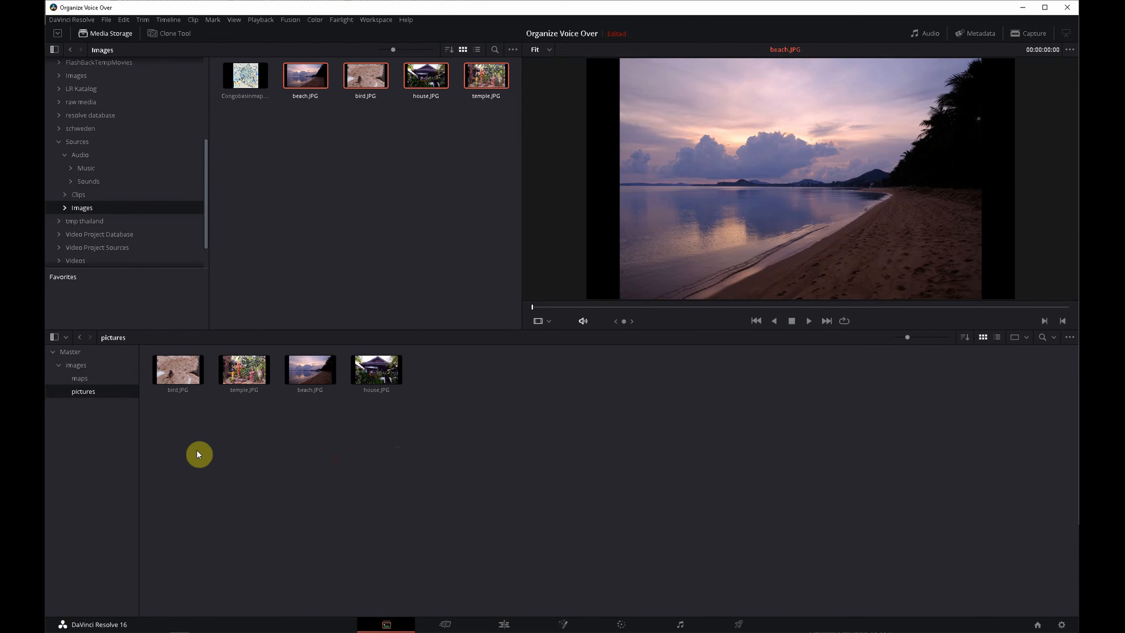
- Review the contents of the images bin and its maps and pictures sub-bins
click(85, 379)
click(86, 368)
click(84, 380)
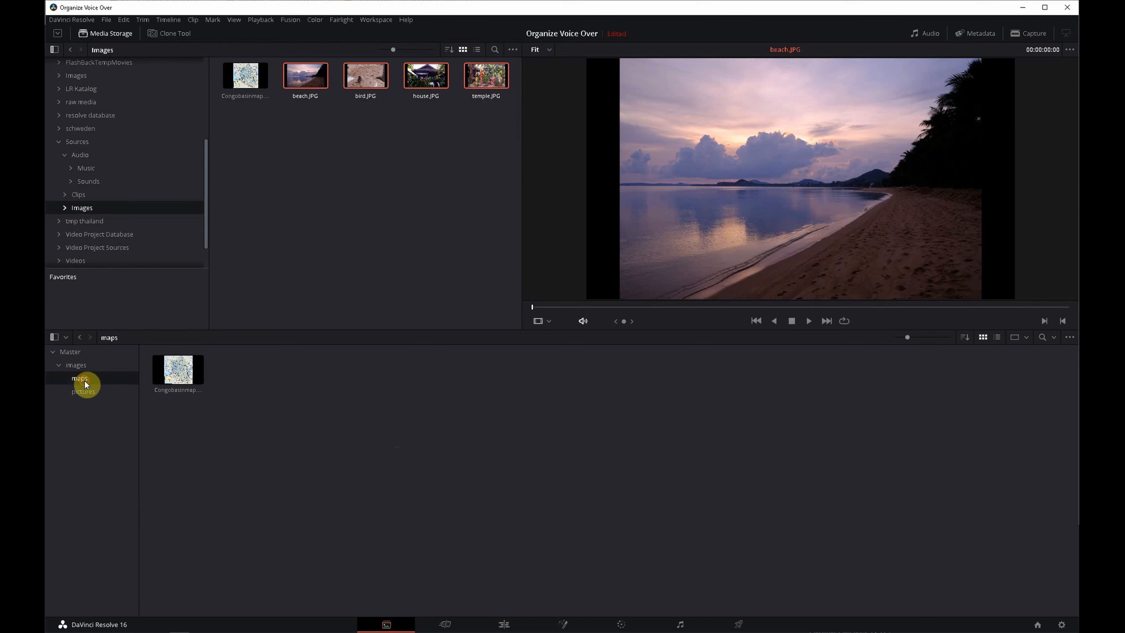
click(84, 393)
click(84, 368)
click(85, 379)
click(84, 391)
click(85, 380)
click(87, 368)
click(86, 379)
click(86, 392)
click(86, 379)
click(86, 367)
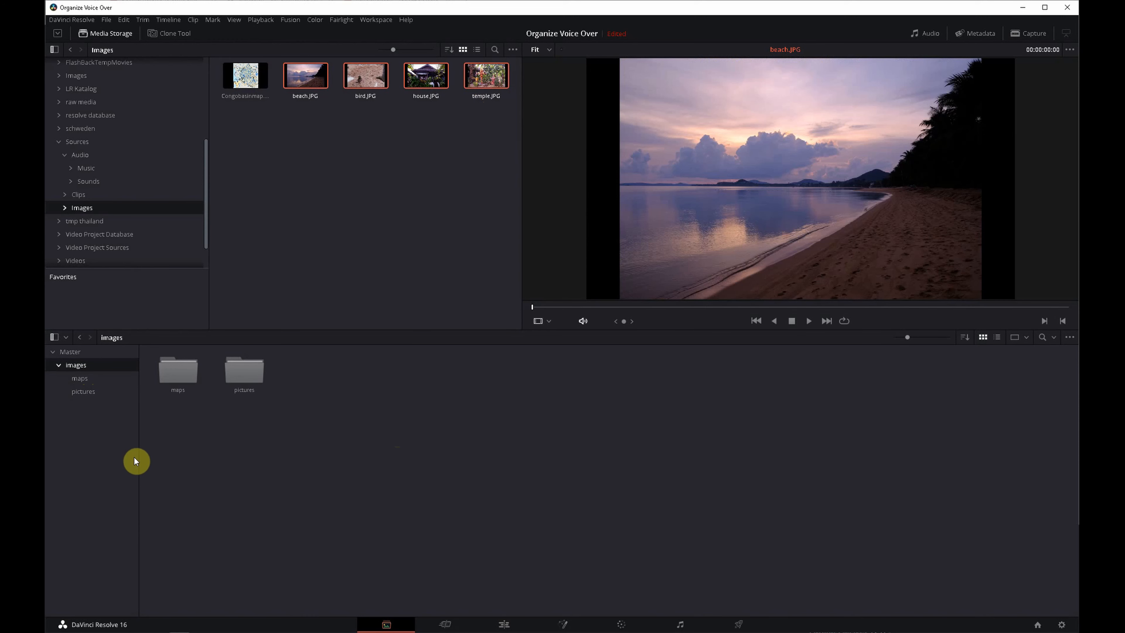
- Add a bin named audio directly under the Master bin
click(79, 352)
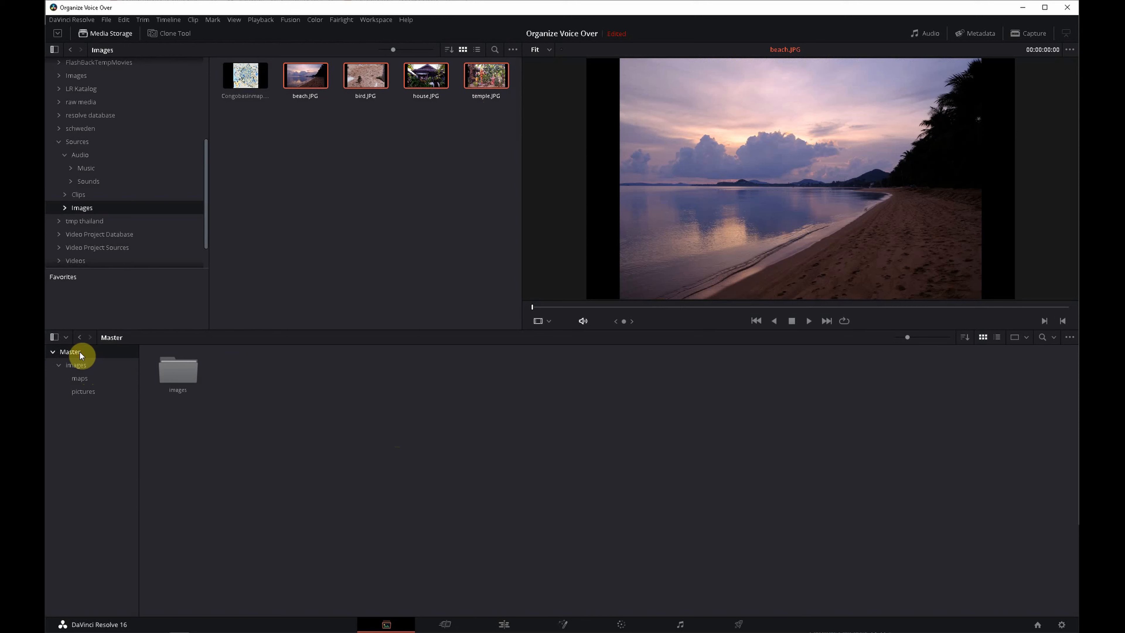
right_click(79, 351)
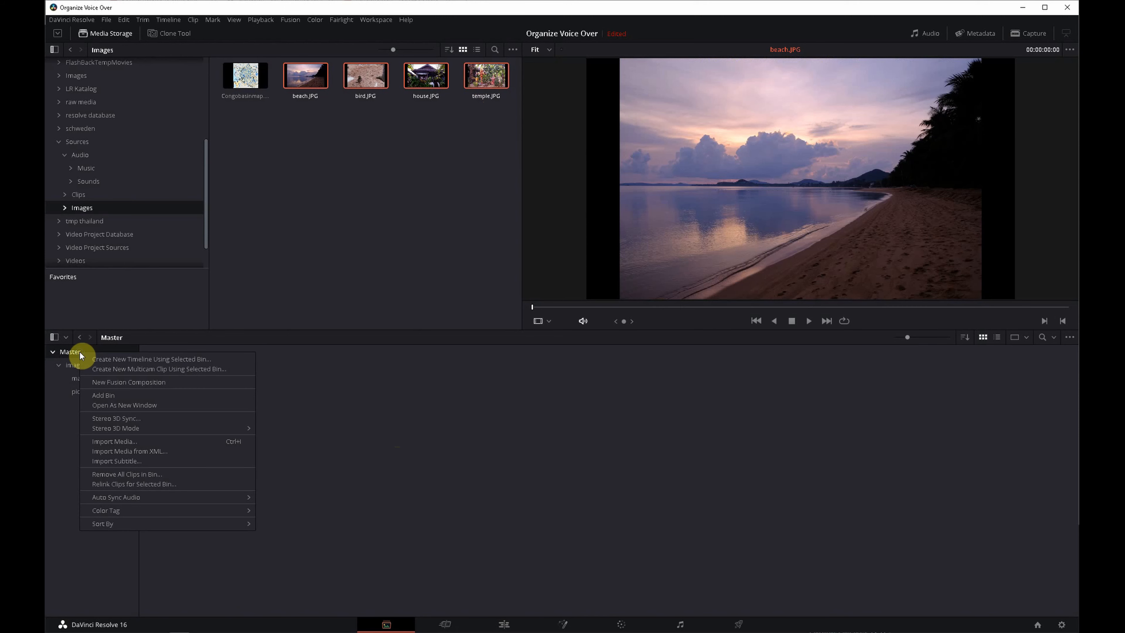
click(114, 397)
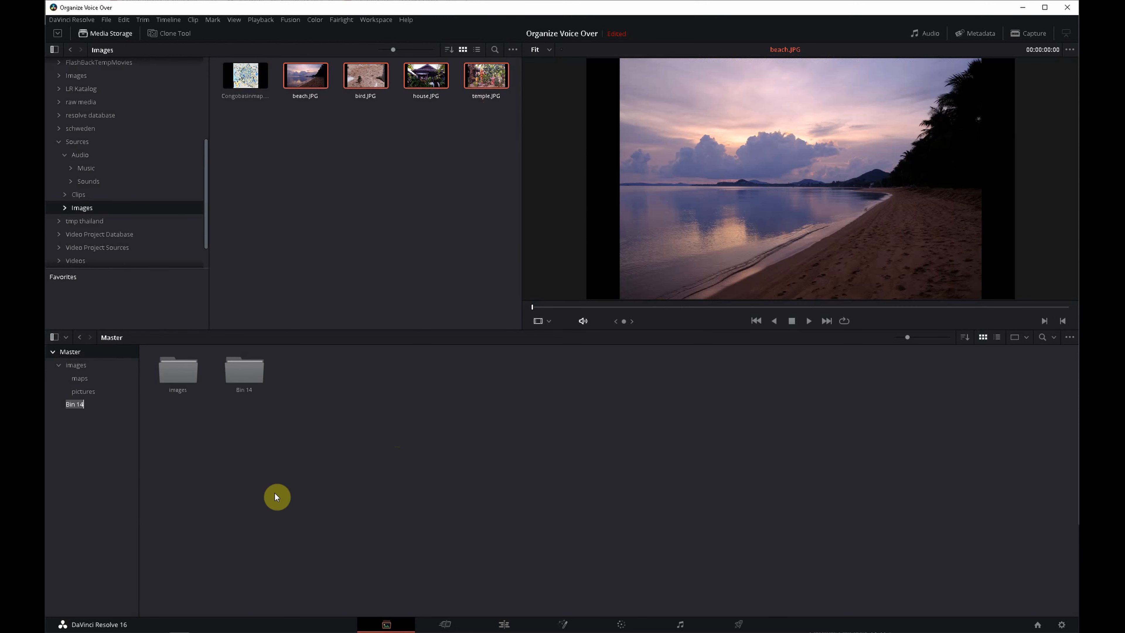
text(audiao)
click(273, 489)
click(196, 418)
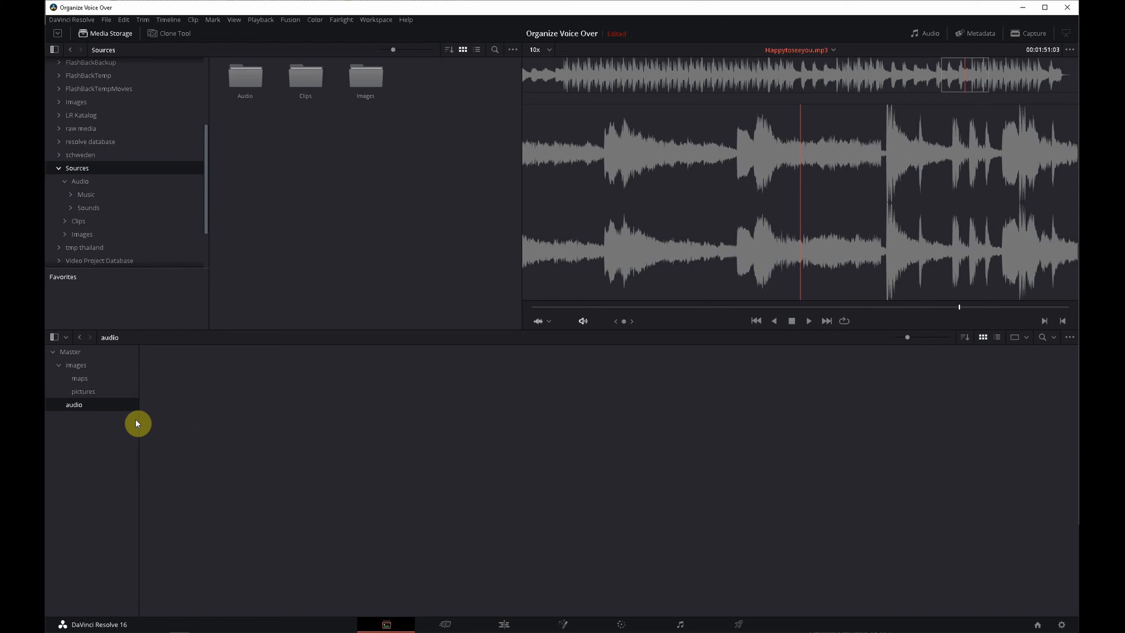
- Add a sub-bin named music inside the audio bin
right_click(93, 406)
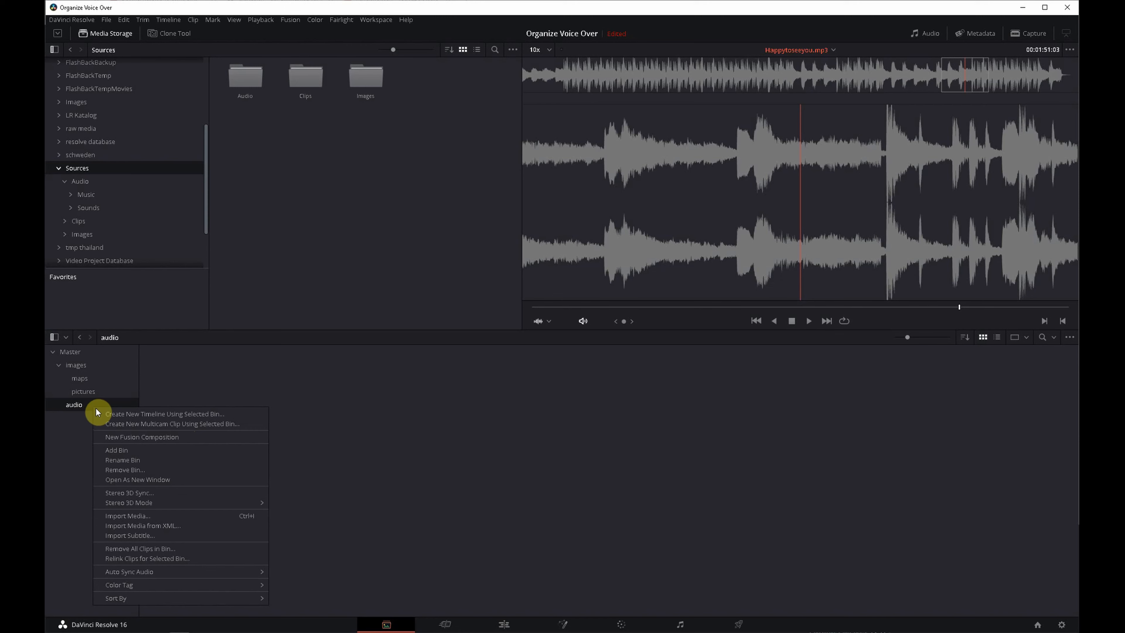
click(117, 450)
text(music)
click(163, 452)
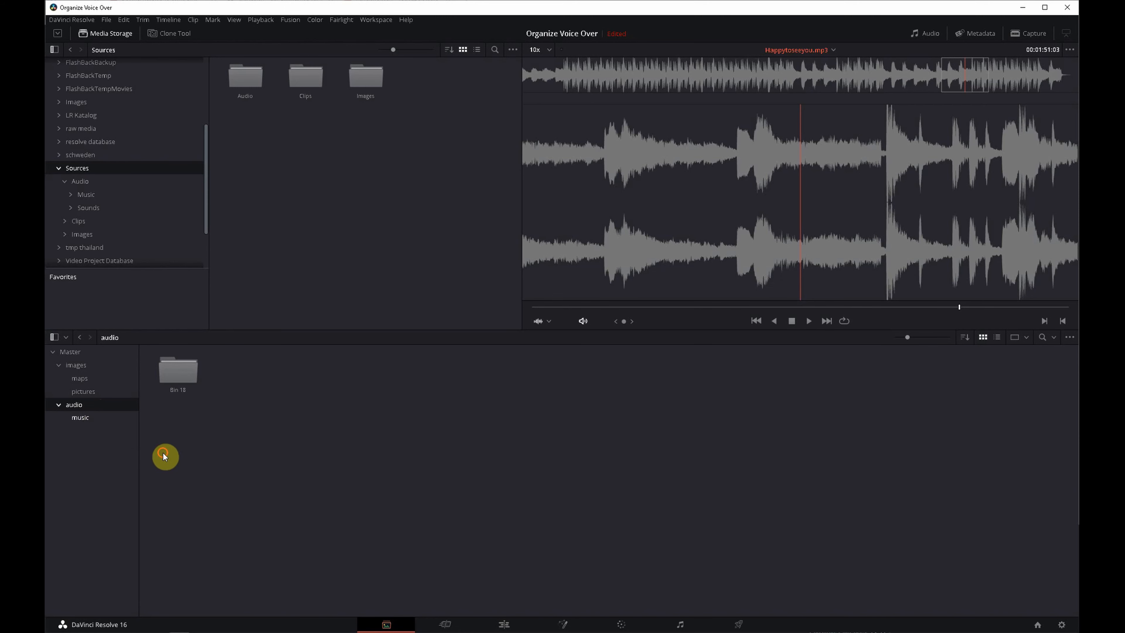
- Add a sub-bin named sounds inside the audio bin
right_click(83, 407)
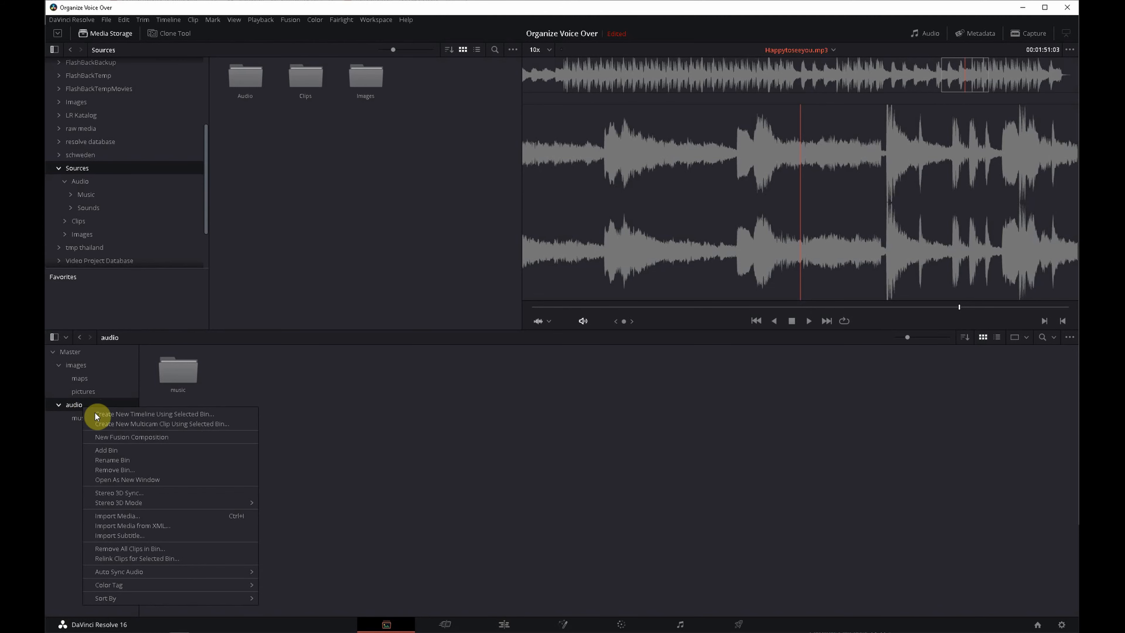
click(116, 450)
text(sounds)
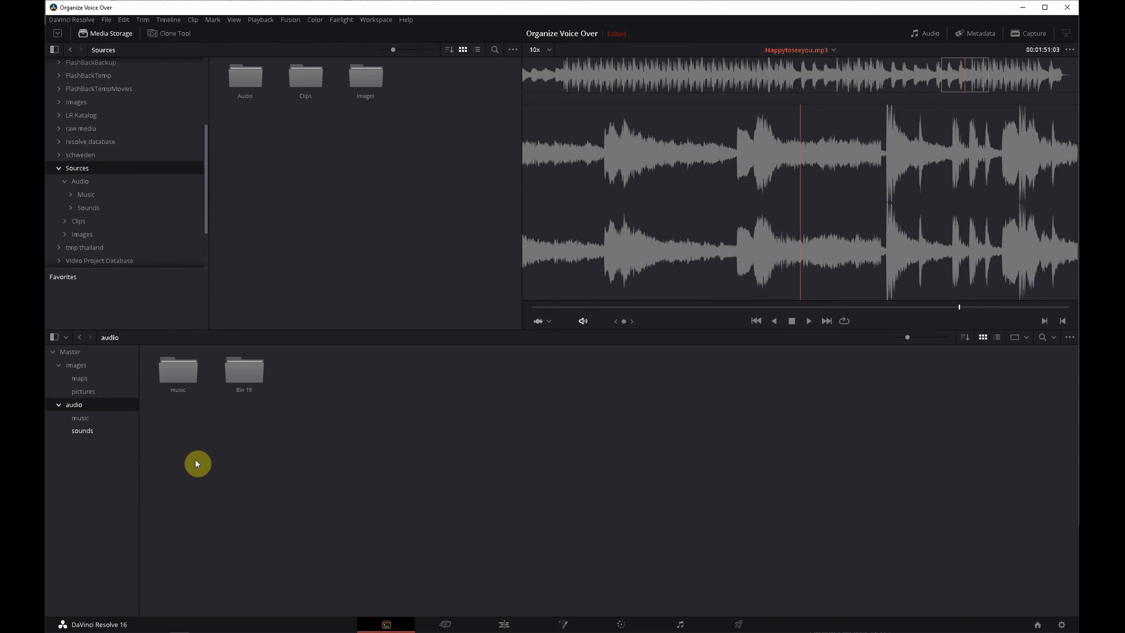
click(196, 461)
- Add Happytoseeyou.mp3 and Space_Navigator.mp3 from the Sources Audio Music folder to the music bin
click(94, 419)
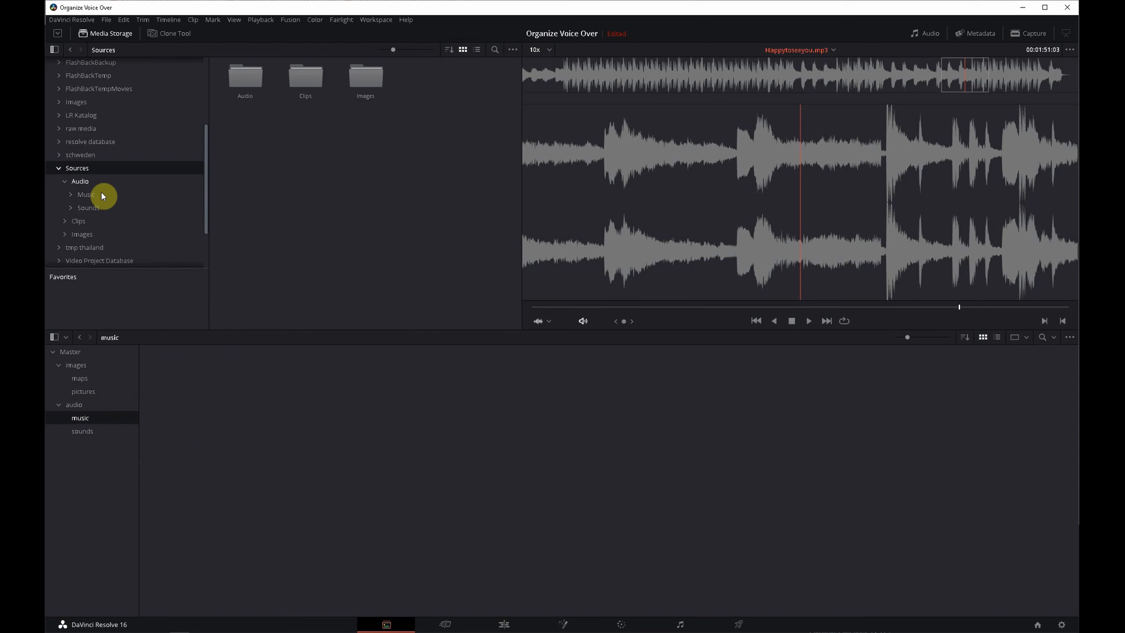
click(94, 196)
click(256, 92)
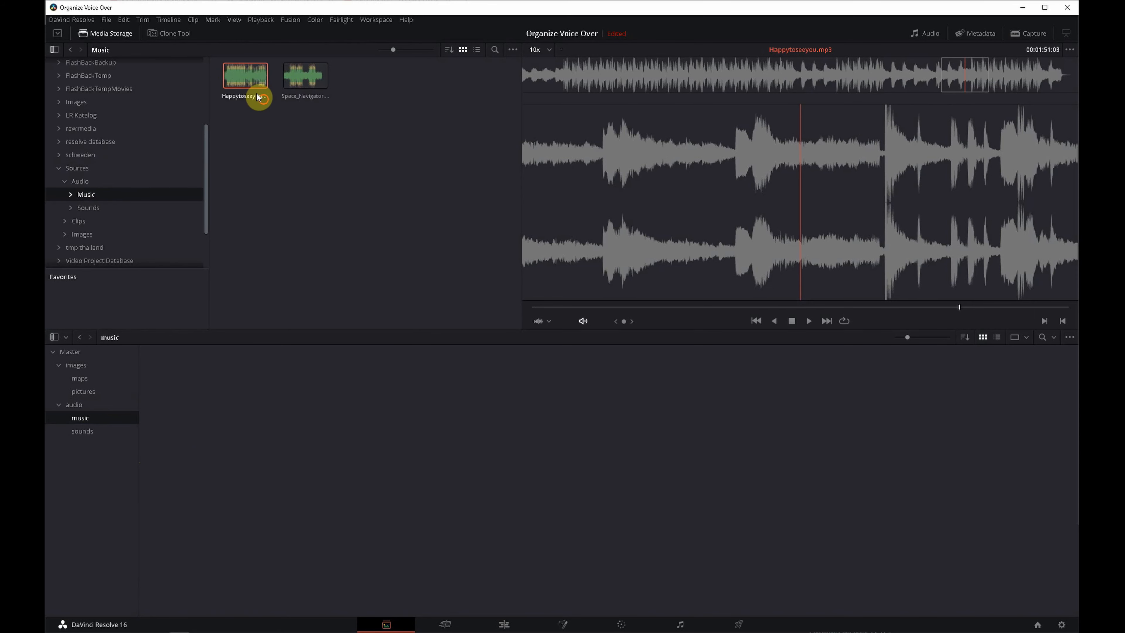
right_click(251, 82)
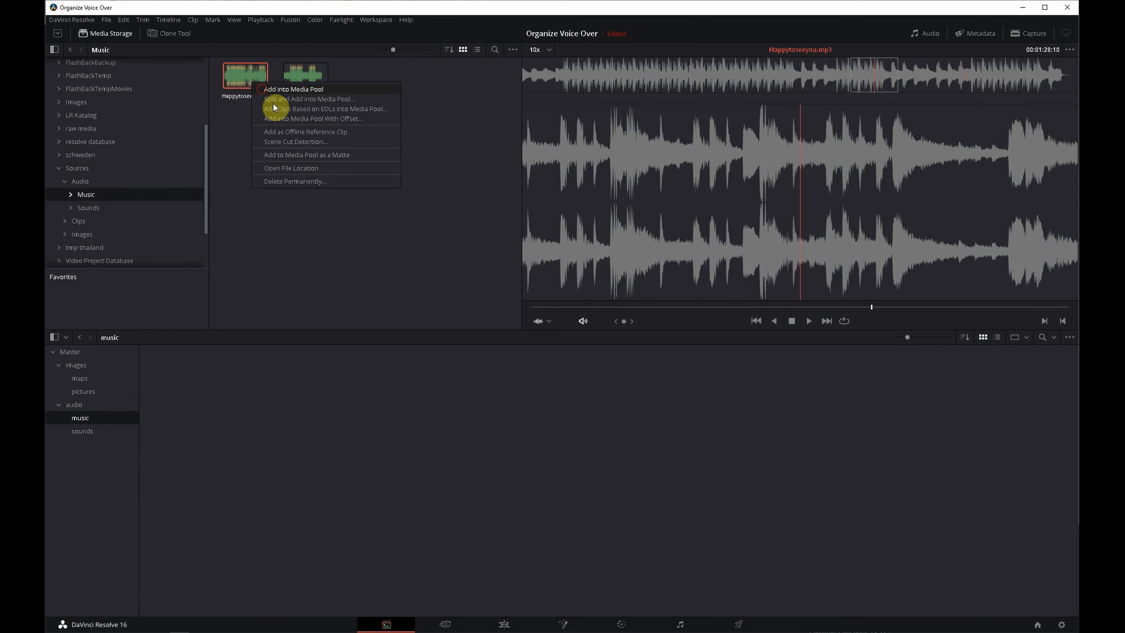
click(272, 90)
right_click(297, 84)
click(305, 91)
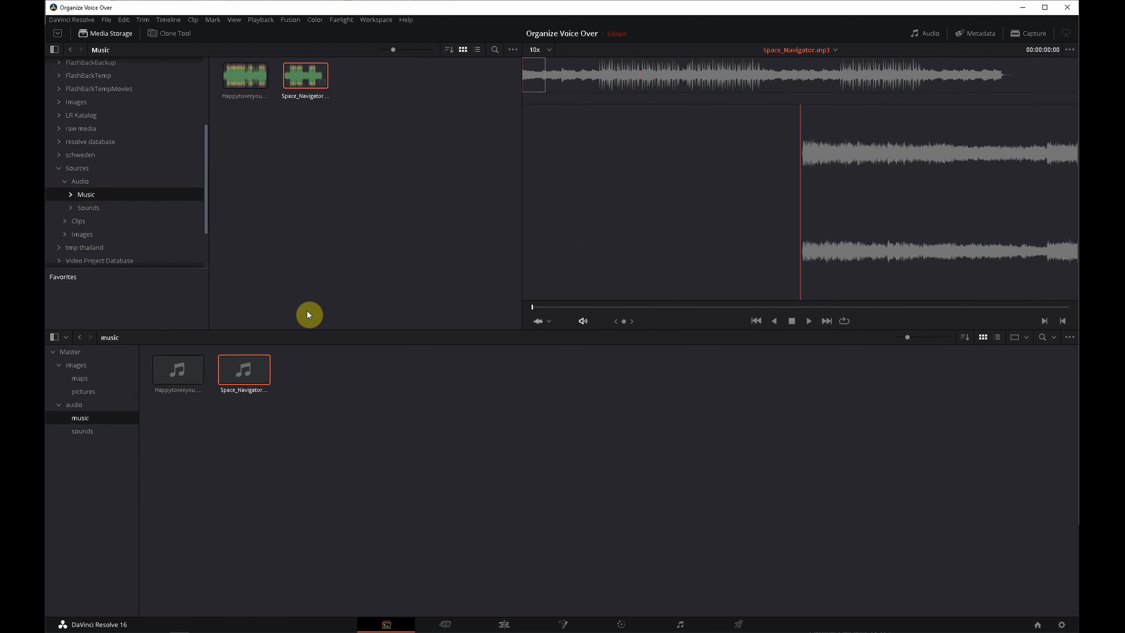
- Add Big_Explosion_Cut_Off.mp3 and the Cartoon_Cowbell and Timed_Out_Sting files from the Sources Audio Sounds folder to the sounds bin
click(102, 426)
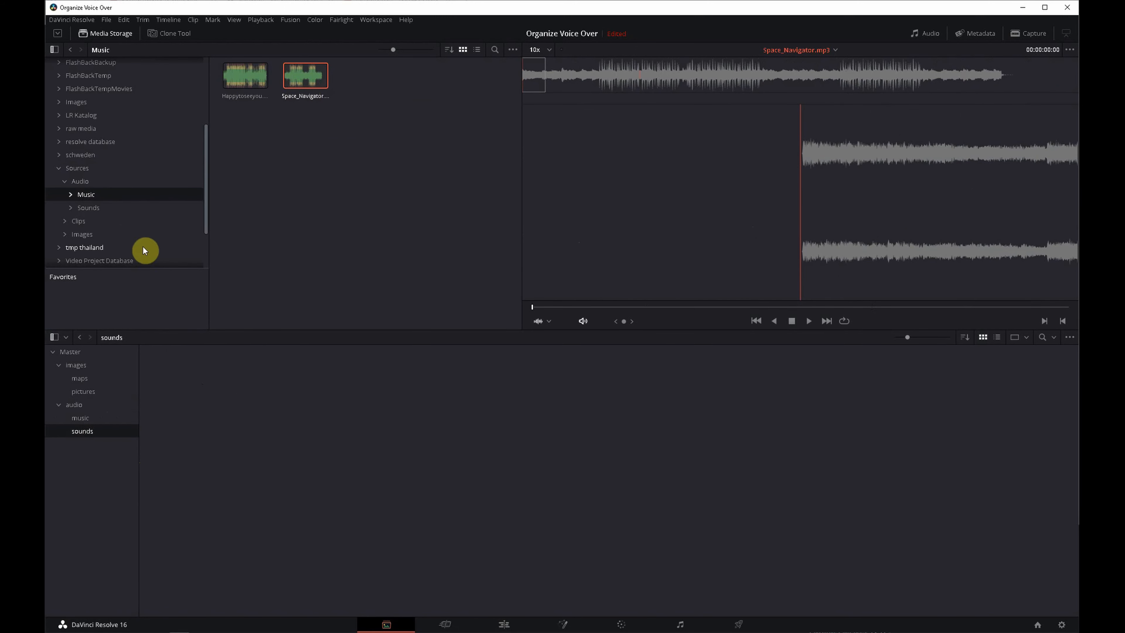
click(93, 209)
click(245, 77)
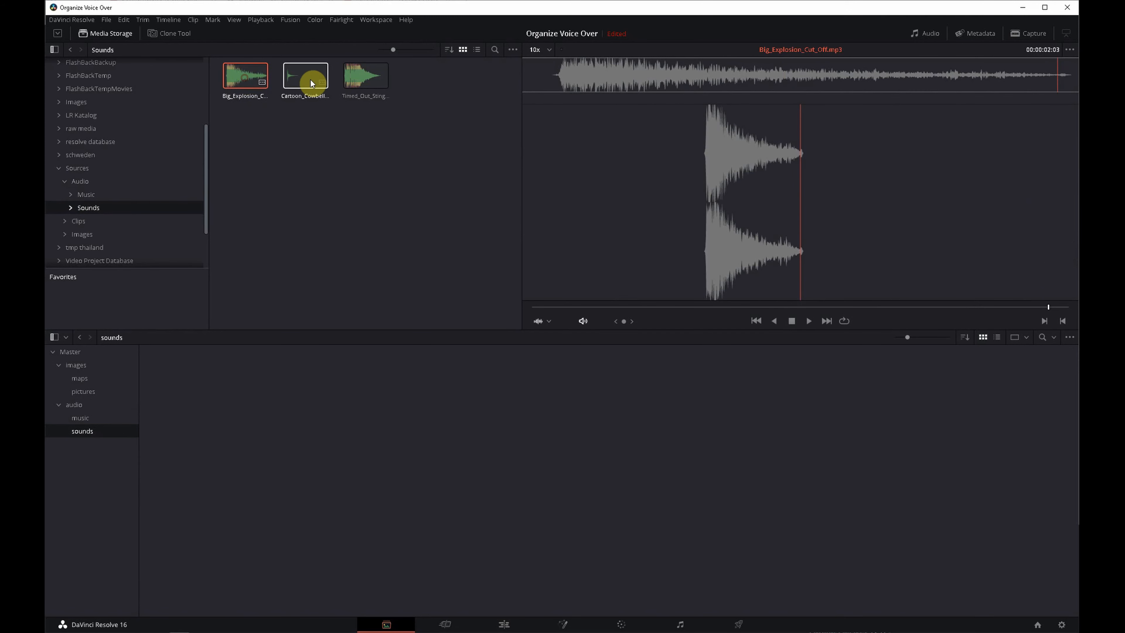
right_click(359, 78)
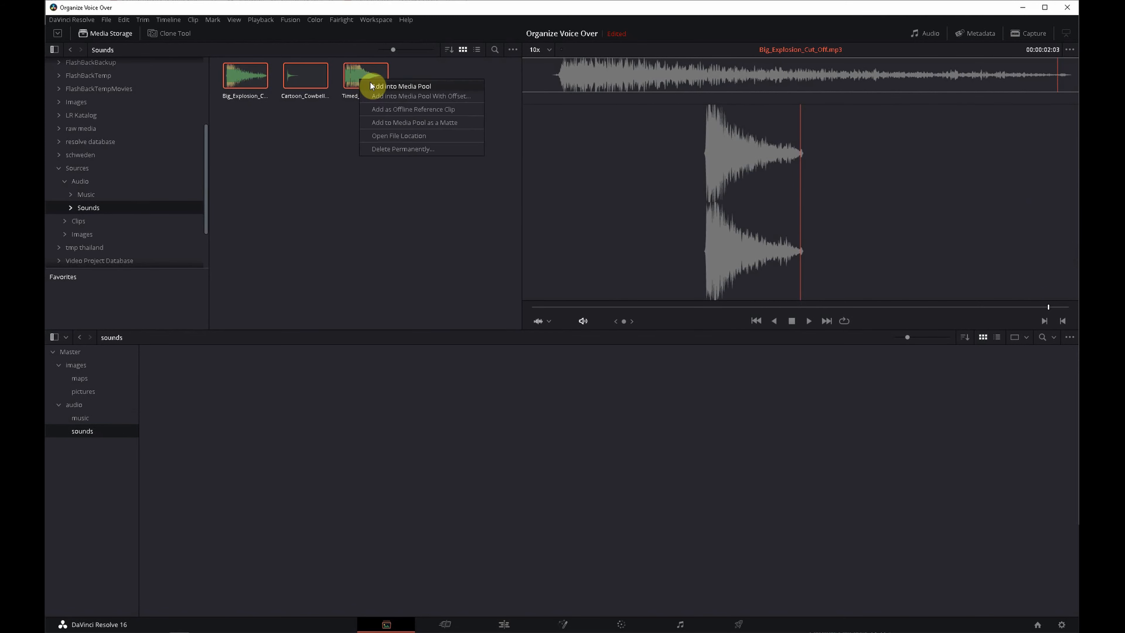
click(371, 85)
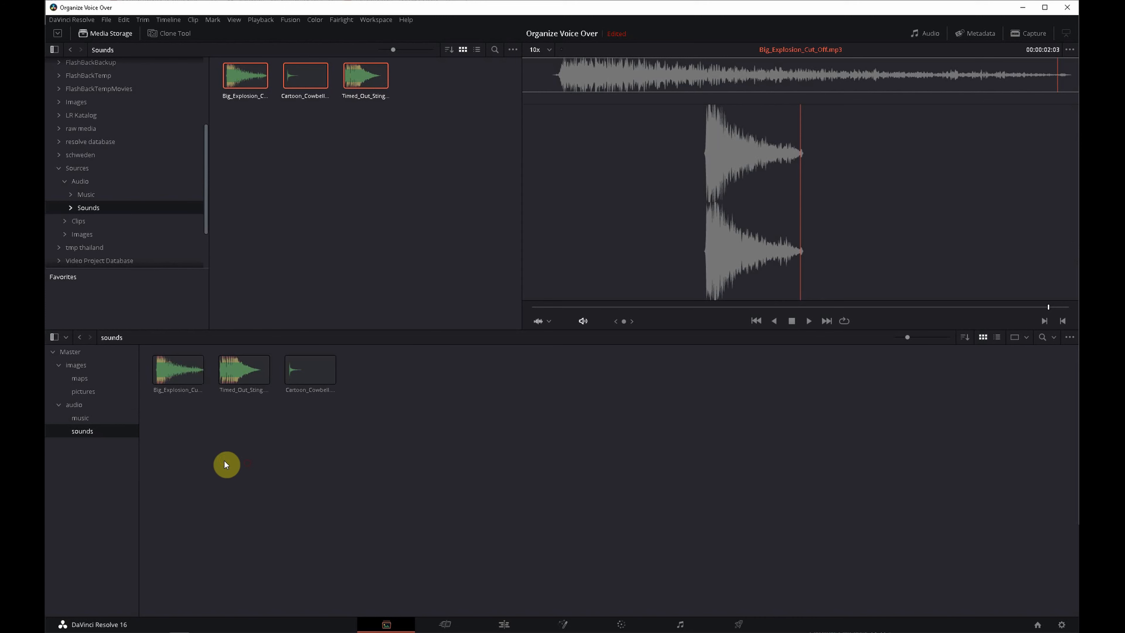
- Check the contents of the music and sounds sub-bins and of their parent audio bin
click(79, 410)
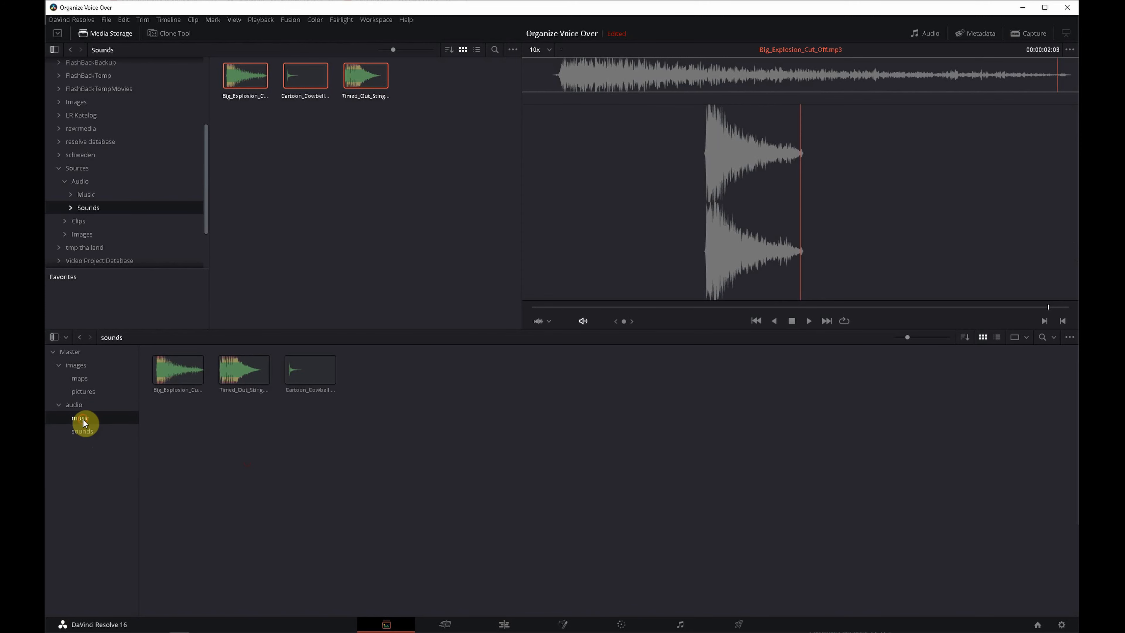
click(80, 418)
click(81, 431)
click(83, 419)
click(80, 405)
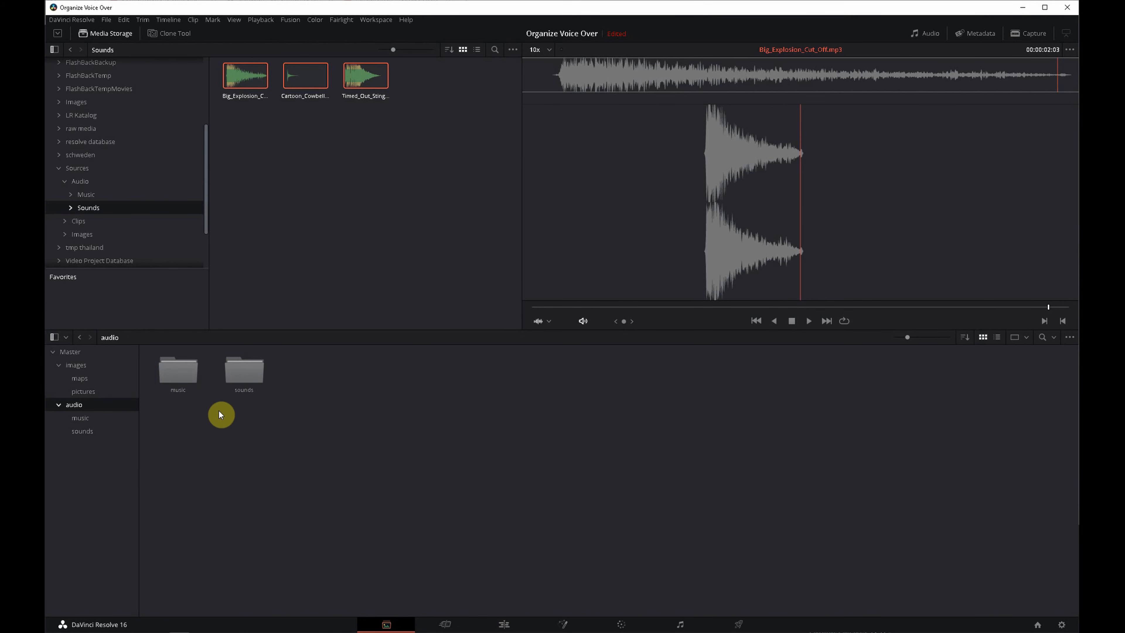
- Add a bin named clips directly under the Master bin
click(80, 351)
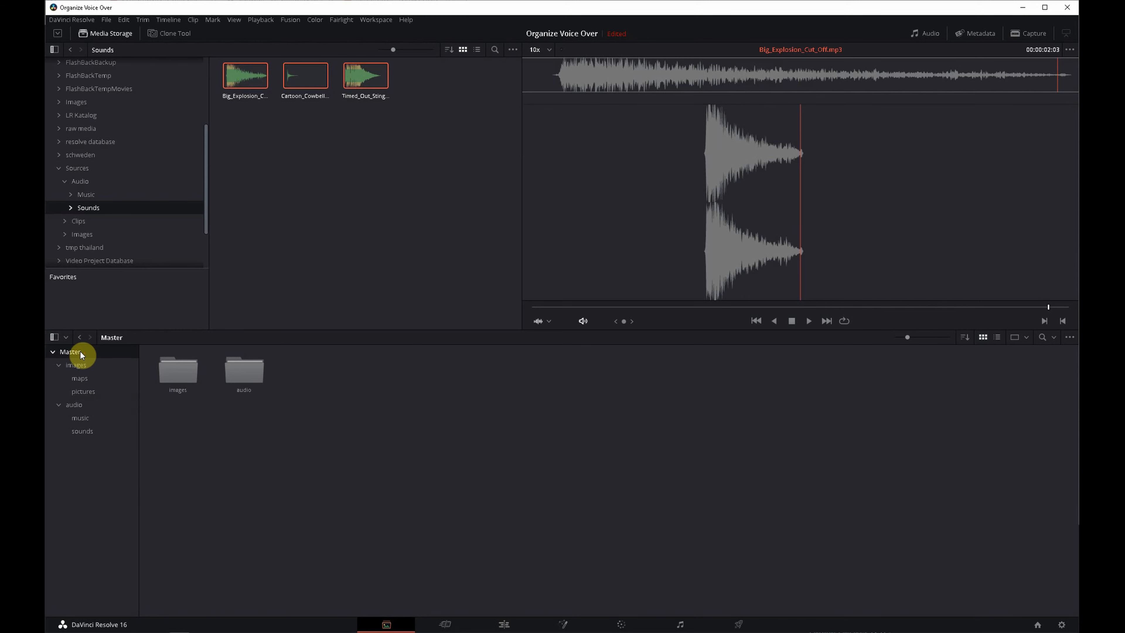
right_click(80, 351)
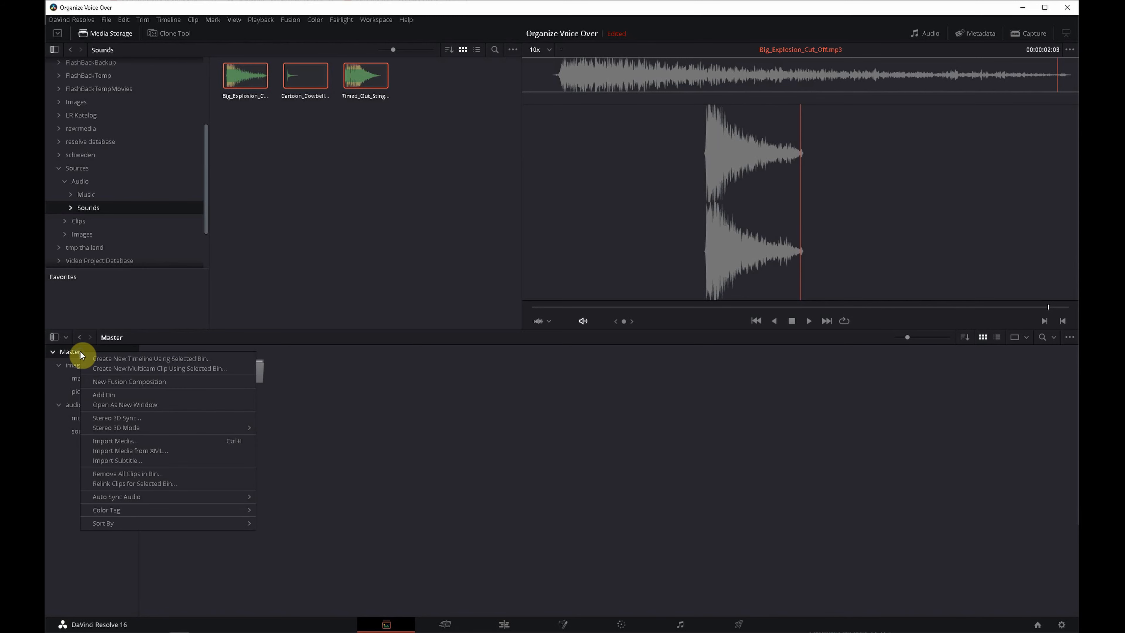
click(114, 395)
click(114, 393)
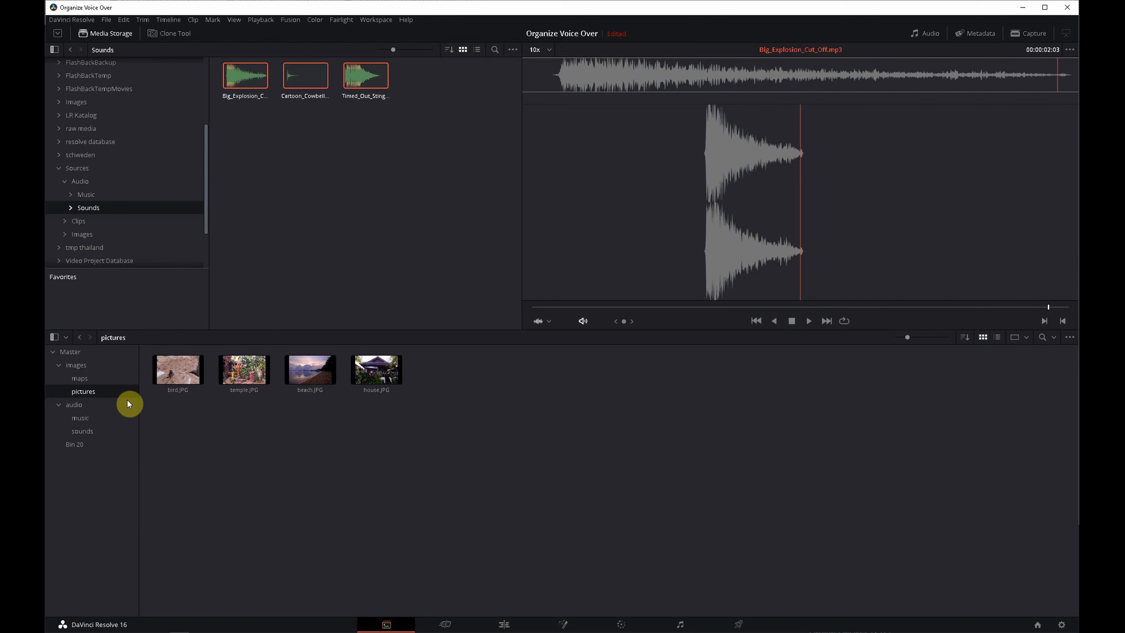
click(87, 446)
right_click(87, 447)
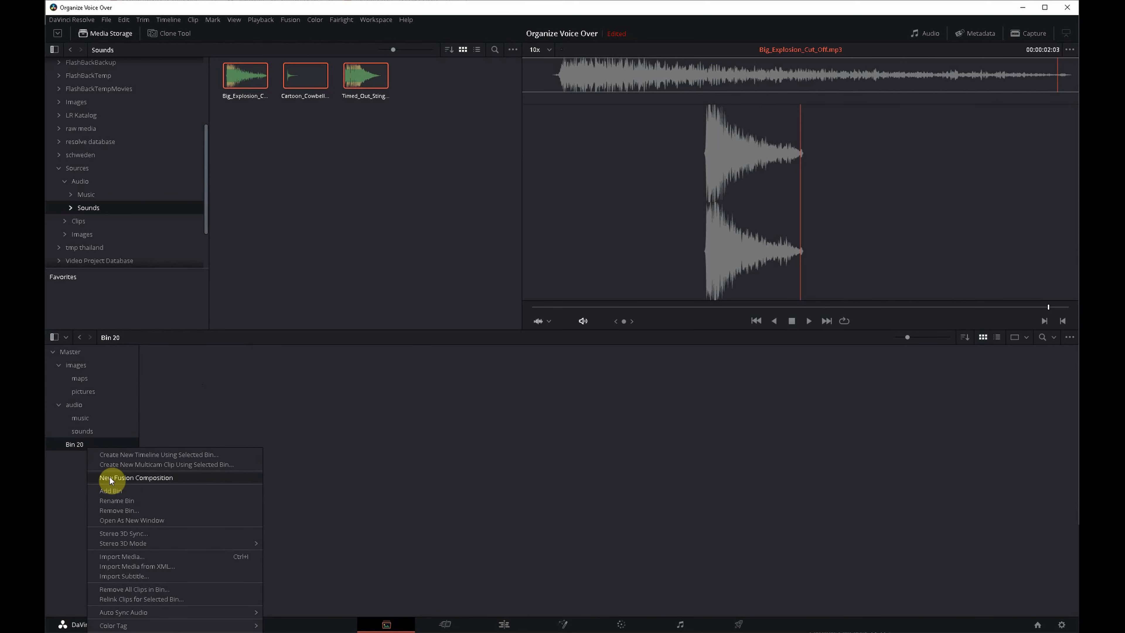
click(117, 501)
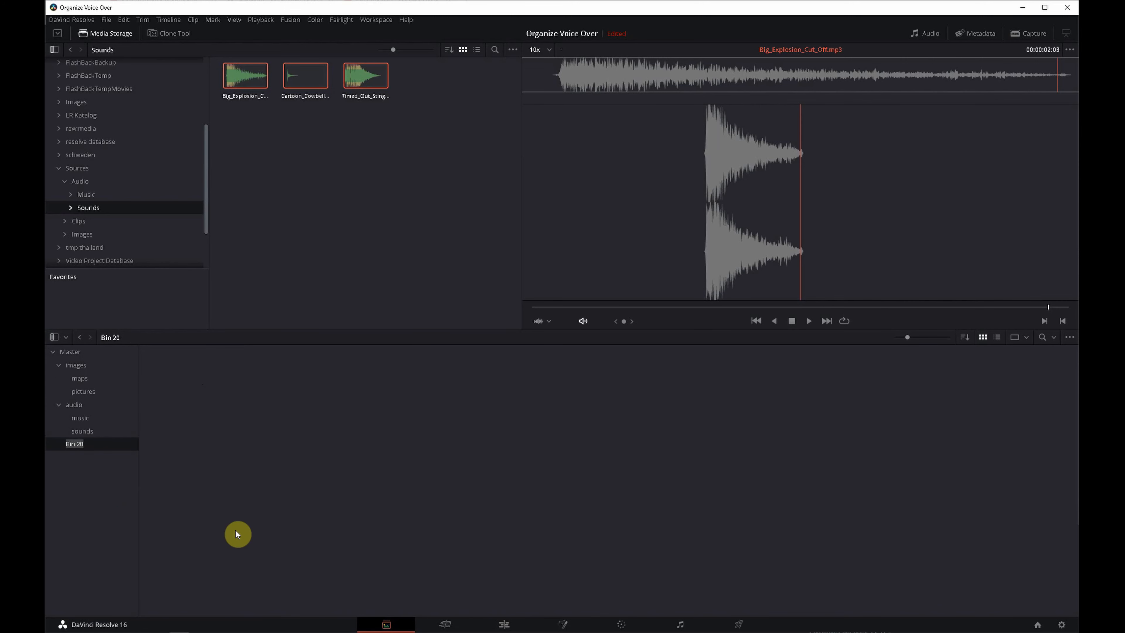
text(clips)
click(260, 504)
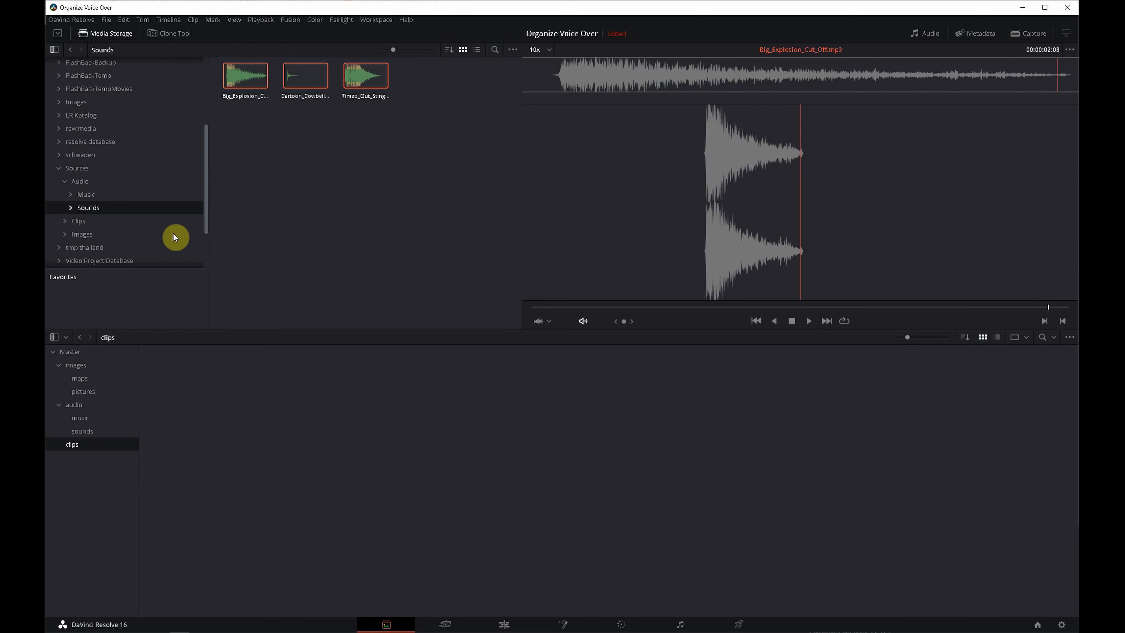
- Add boat.MP4 and shroom.MP4 from the Sources Clips folder to the clips bin
click(80, 221)
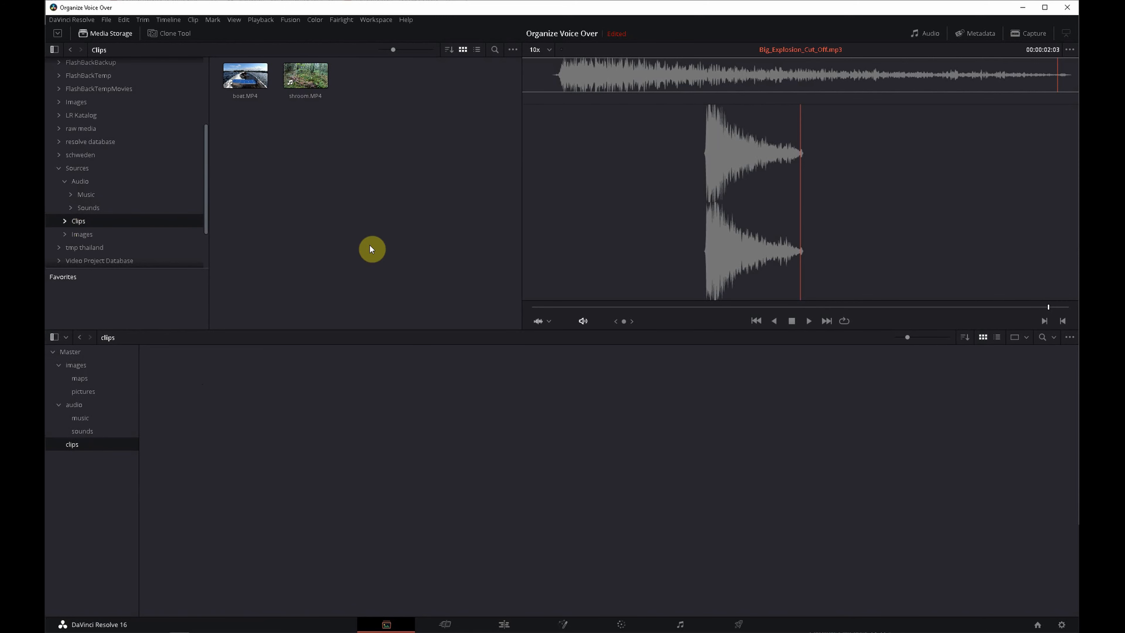
click(251, 88)
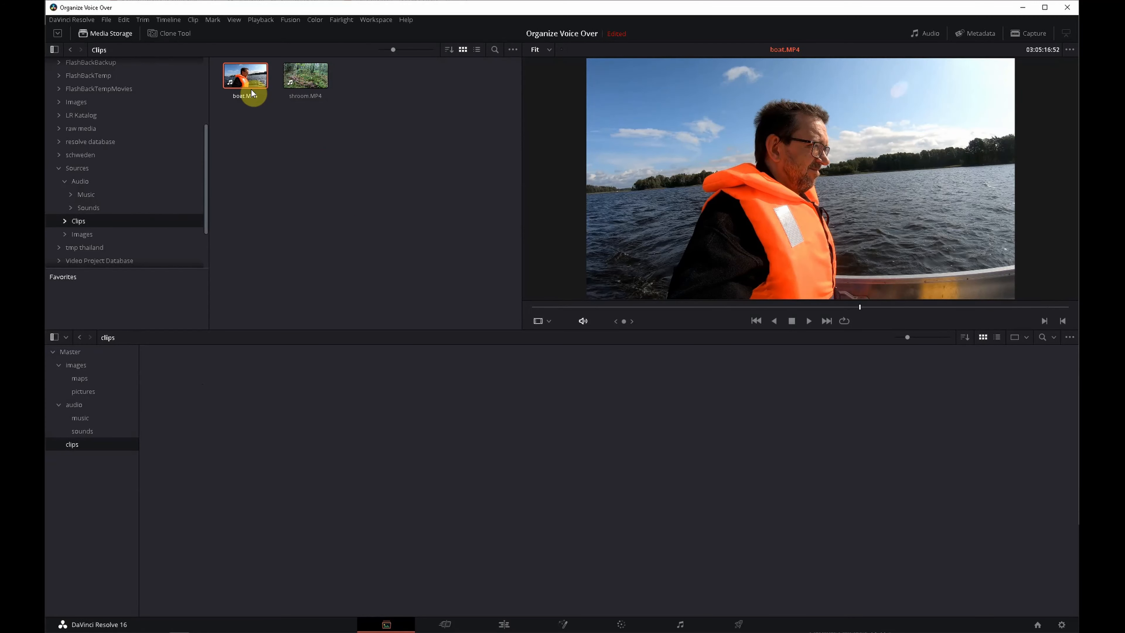
right_click(251, 92)
click(264, 102)
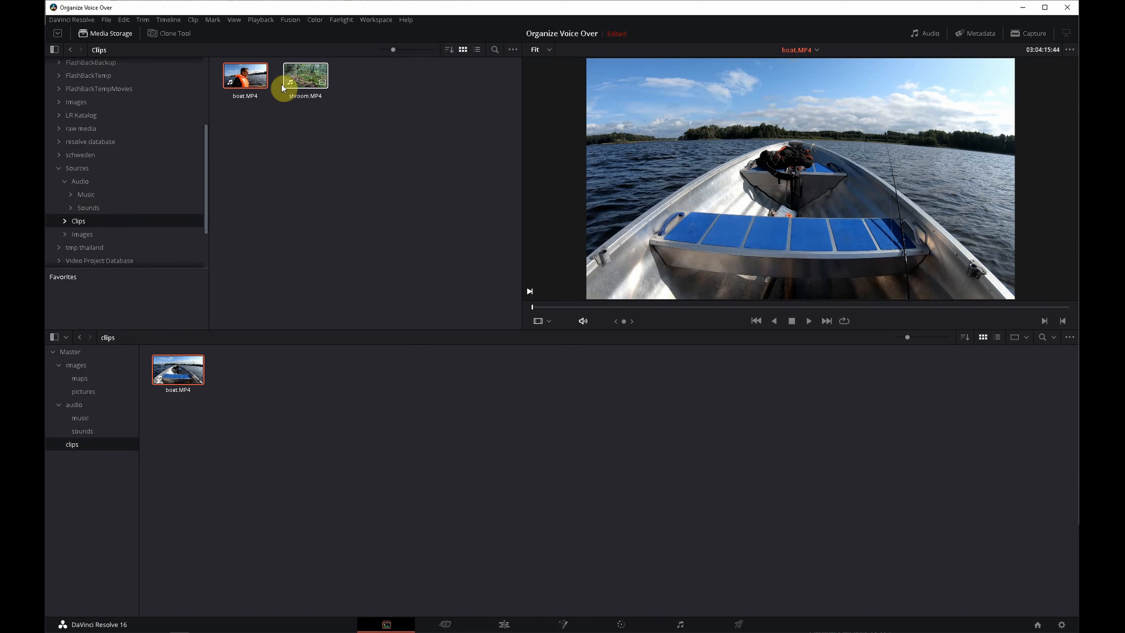
click(309, 83)
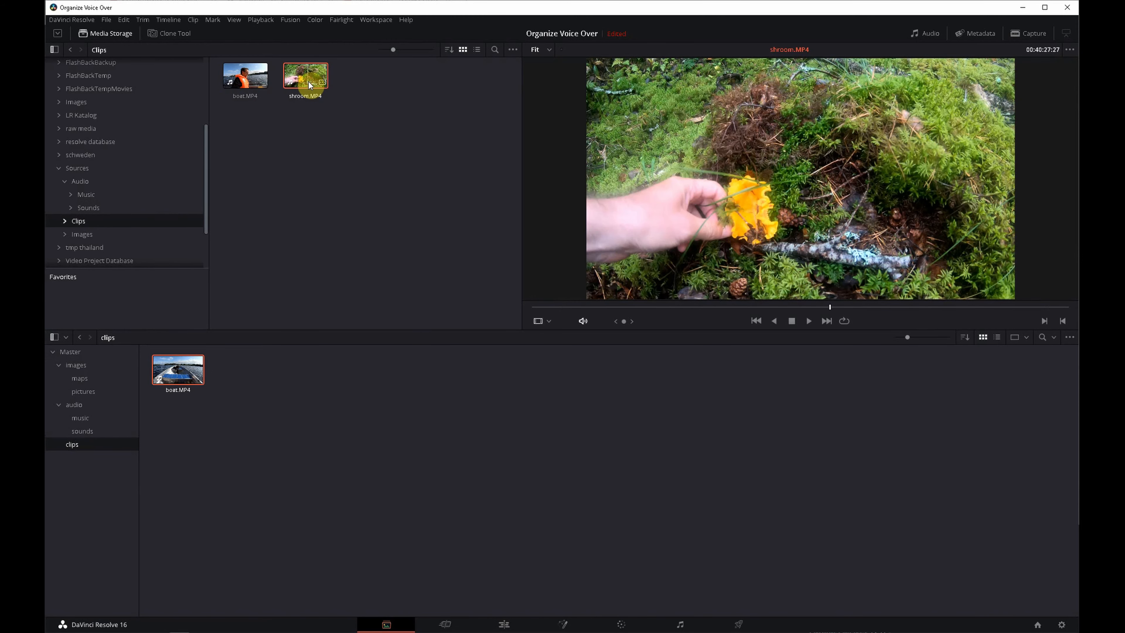
right_click(309, 83)
click(318, 89)
click(342, 430)
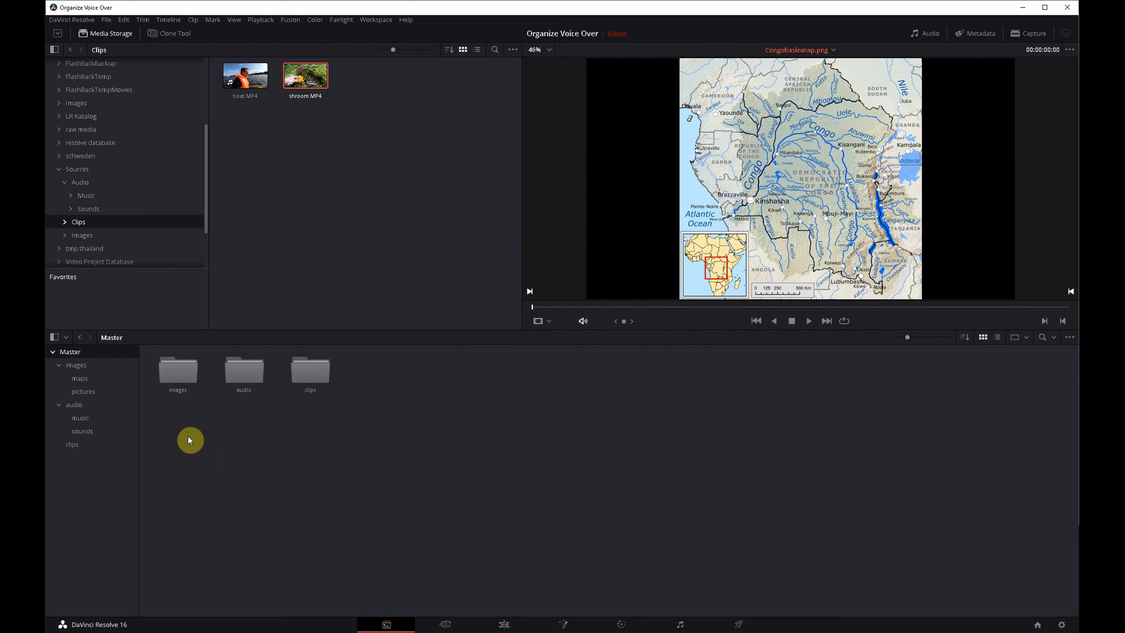
- Give the images bin and its maps and pictures sub-bins a green color tag
click(93, 366)
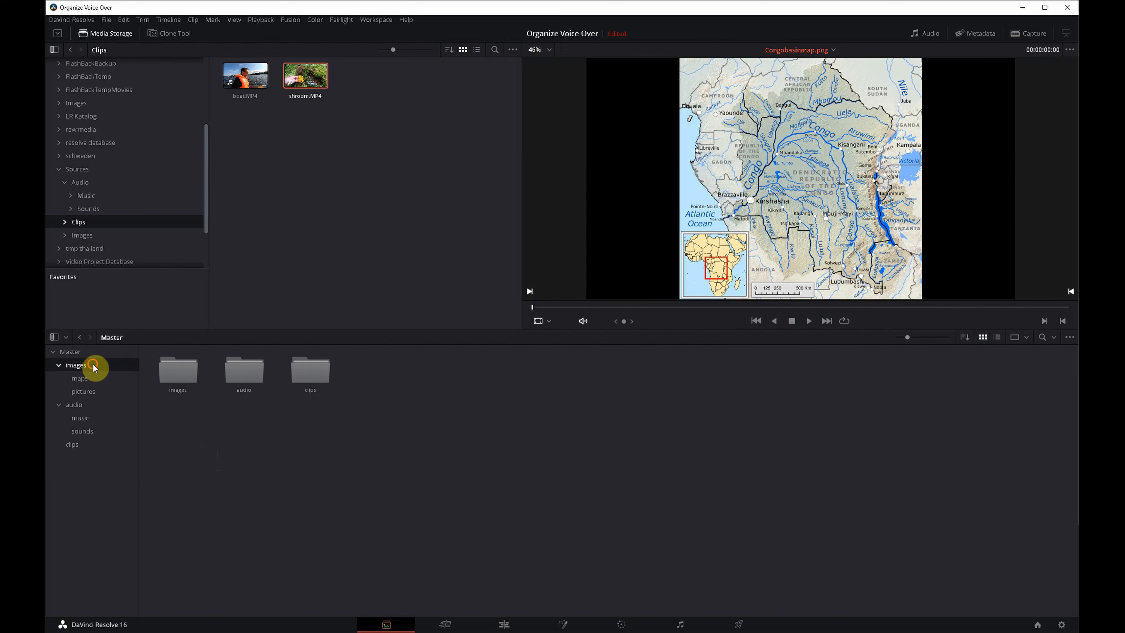
shift+click(102, 391)
right_click(102, 391)
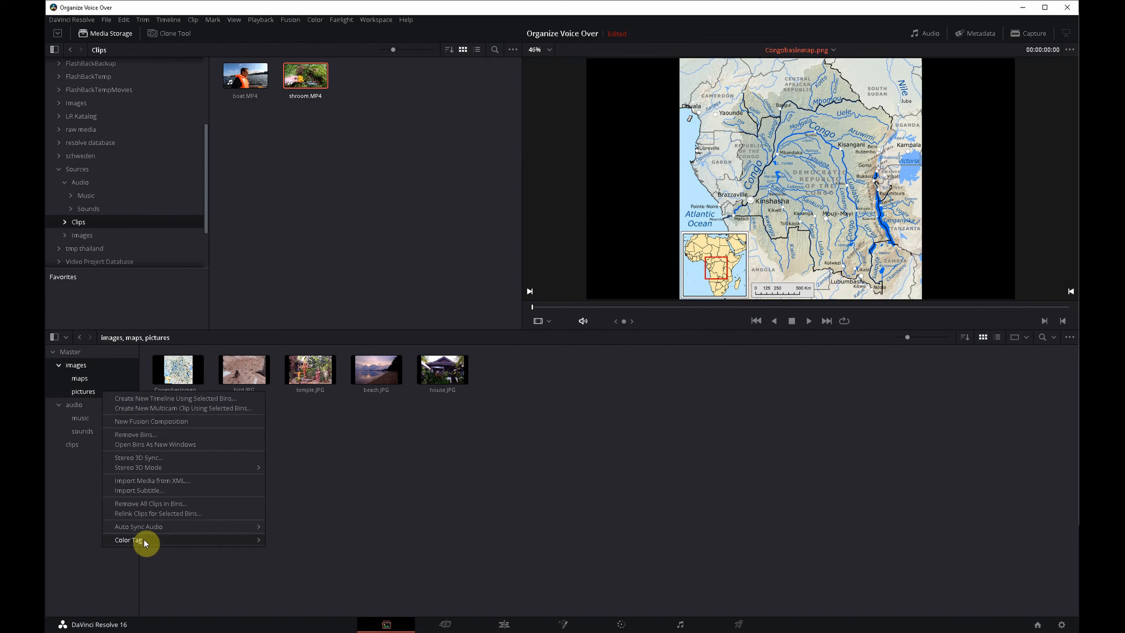
mouse_move(143, 538)
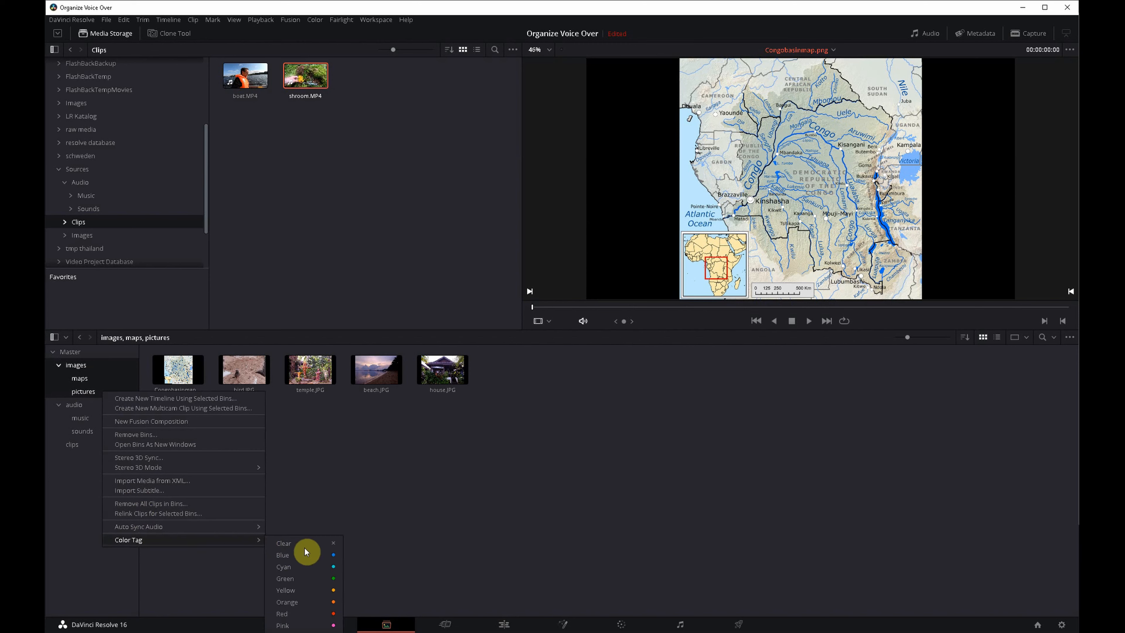
click(290, 579)
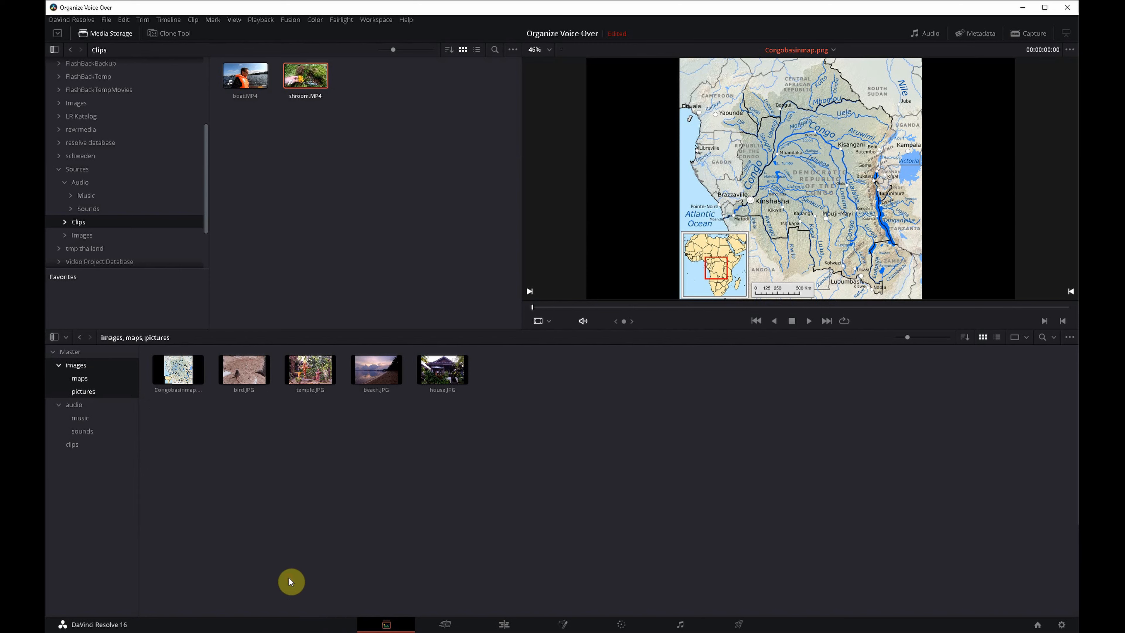
- Give the audio bin and its music and sounds sub-bins a blue color tag
double_click(89, 406)
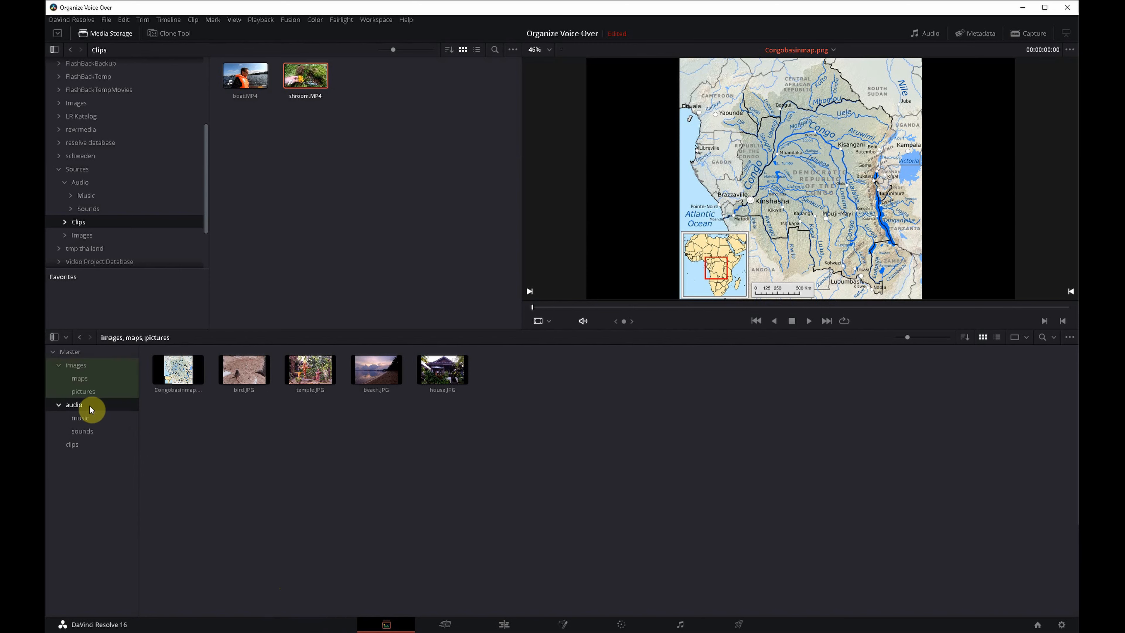
click(59, 404)
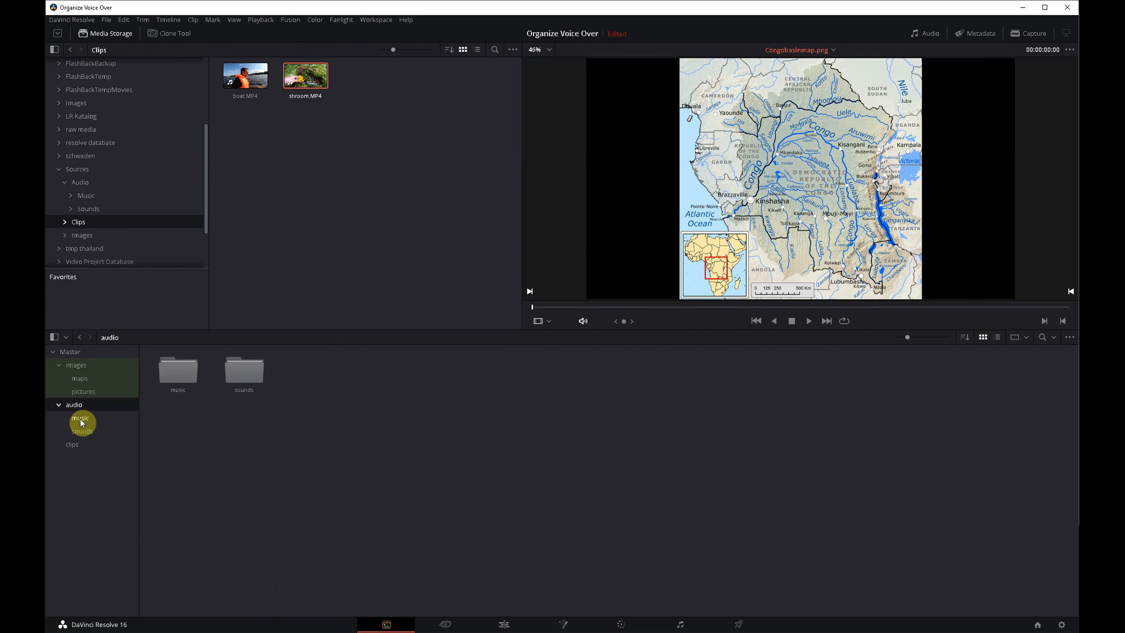
shift+click(96, 432)
right_click(98, 432)
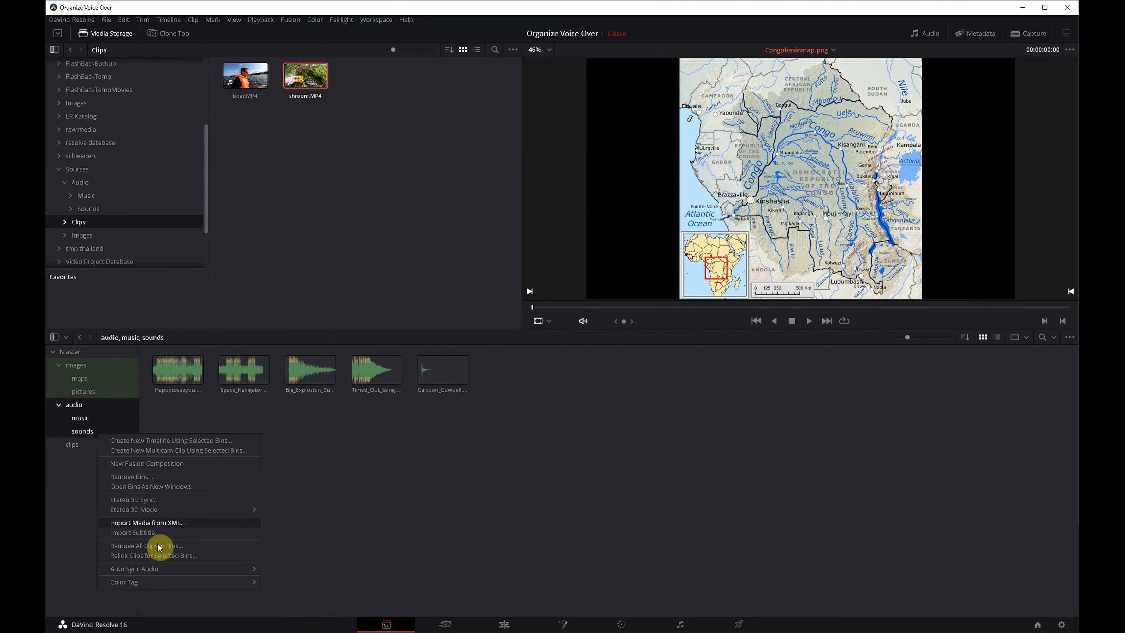
mouse_move(161, 583)
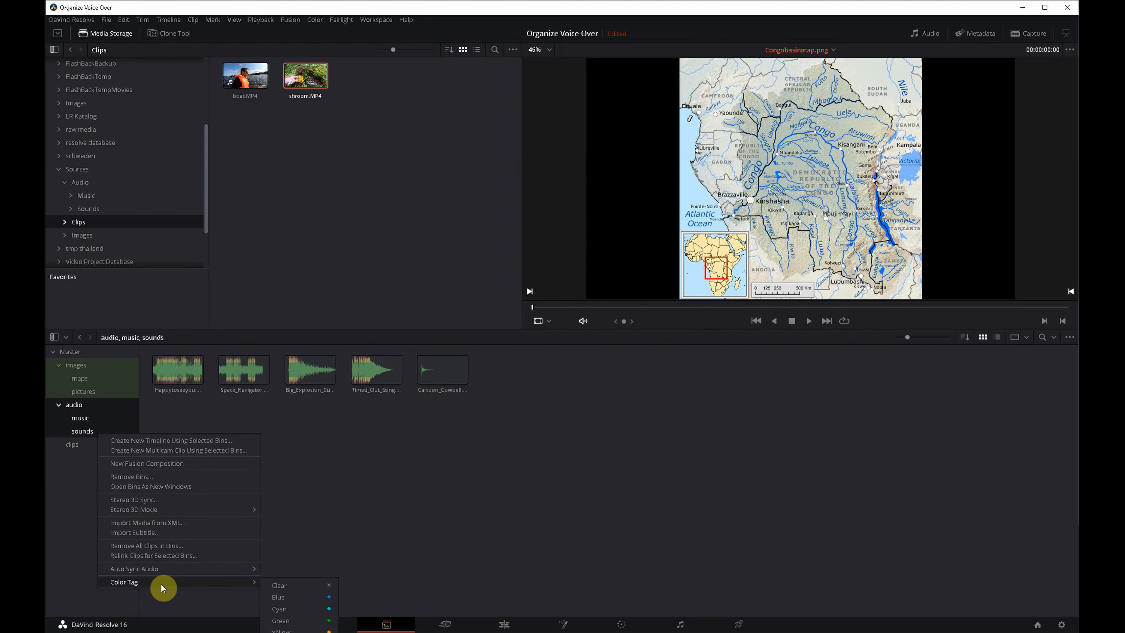
click(300, 599)
- Give the clips bin a red color tag
click(84, 444)
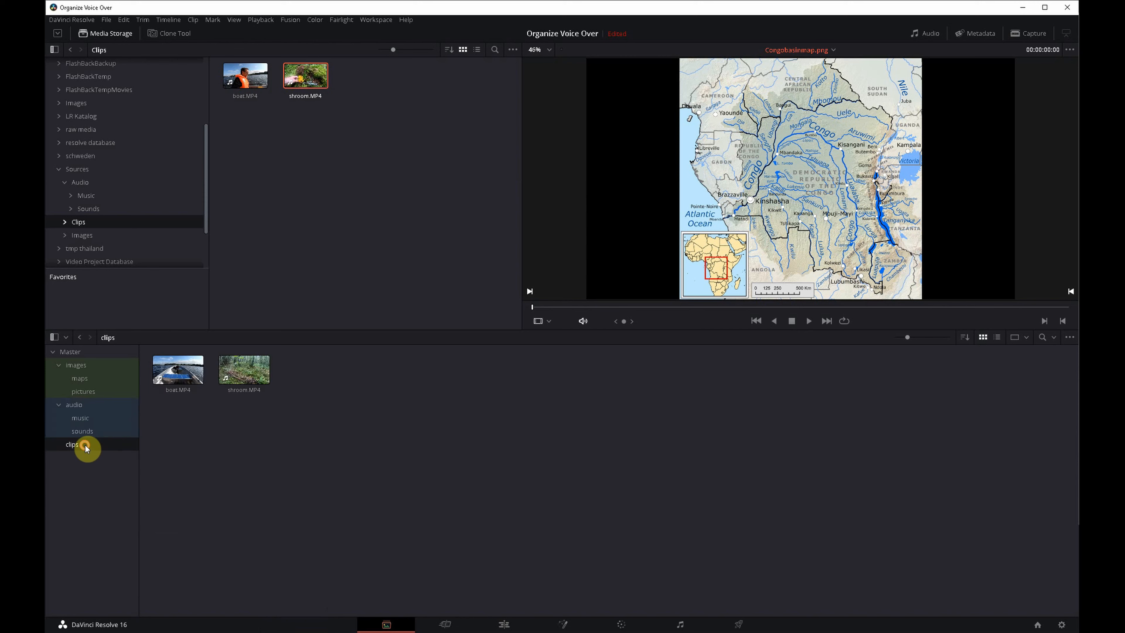
right_click(84, 444)
mouse_move(221, 622)
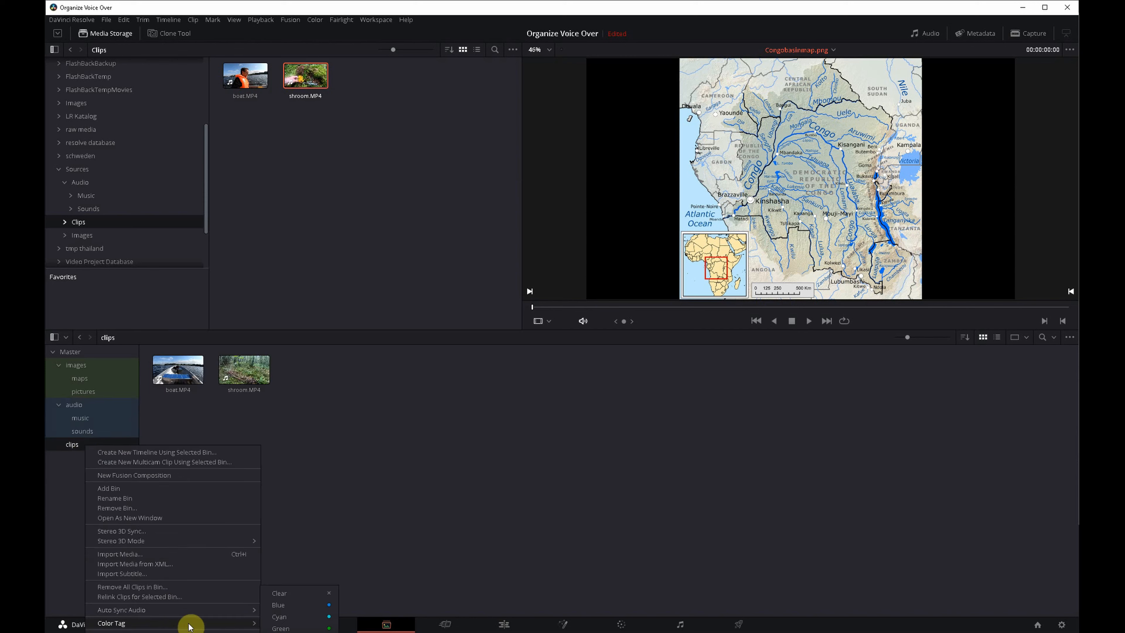
click(299, 631)
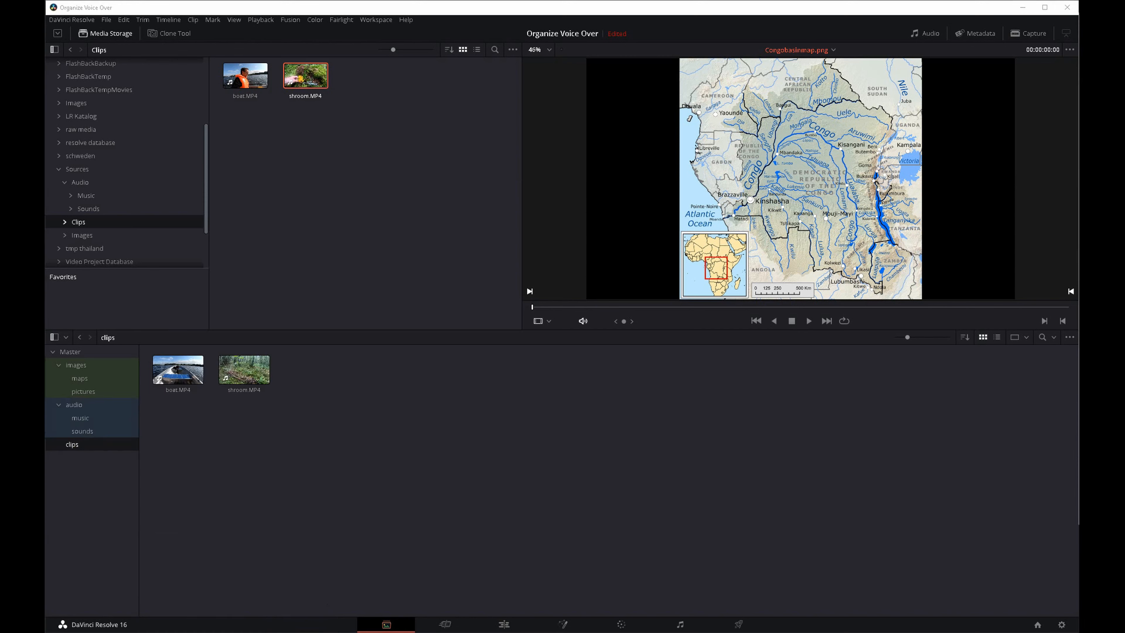
click(390, 468)
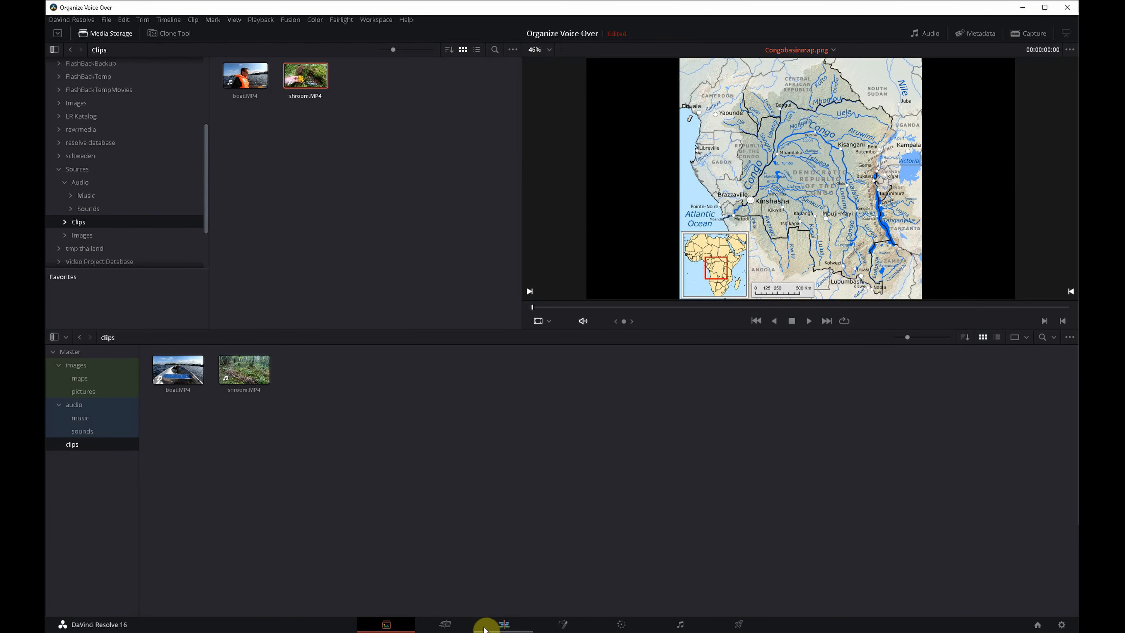
- Switch to the Edit page and examine the contents of the images and audio bins and their sub-bins in the media pool
click(504, 626)
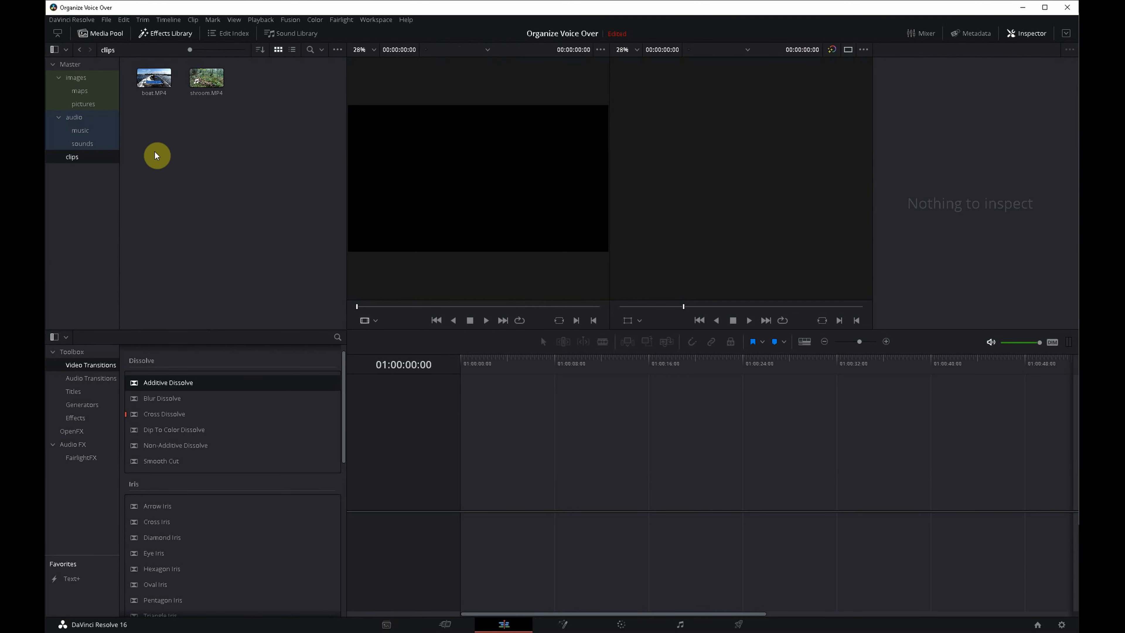
click(96, 126)
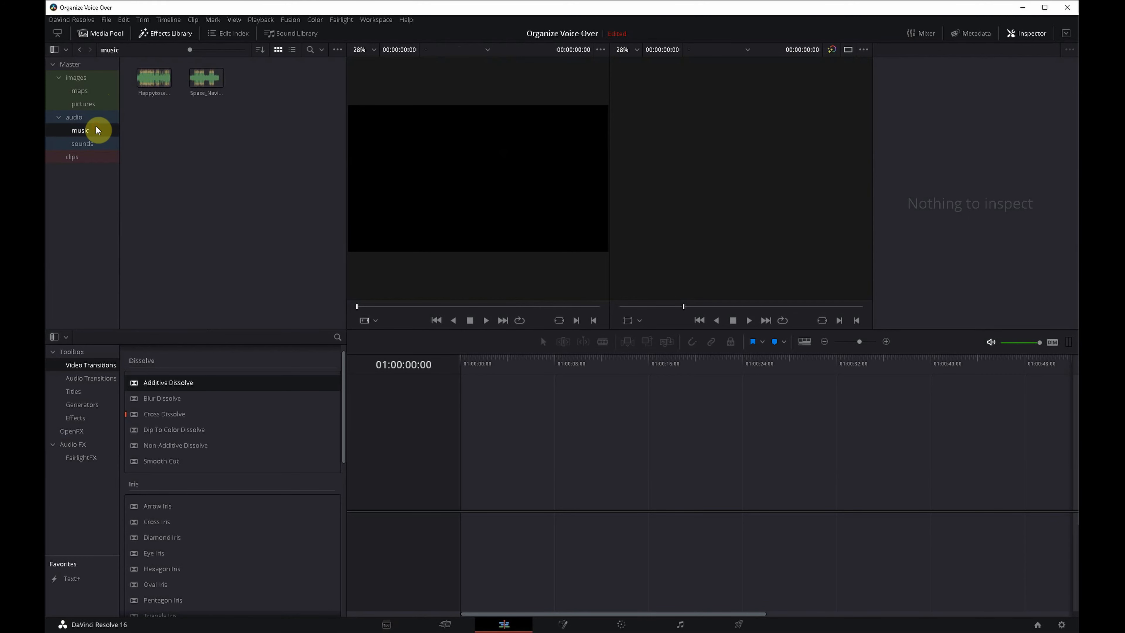
click(95, 91)
click(93, 80)
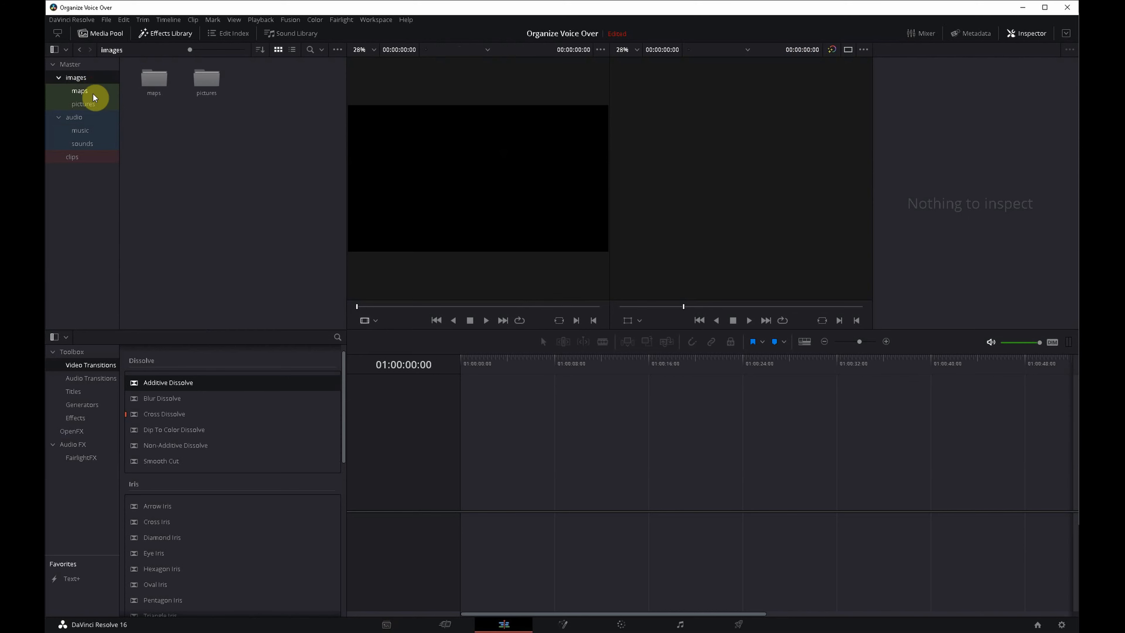
click(92, 92)
click(94, 104)
click(93, 130)
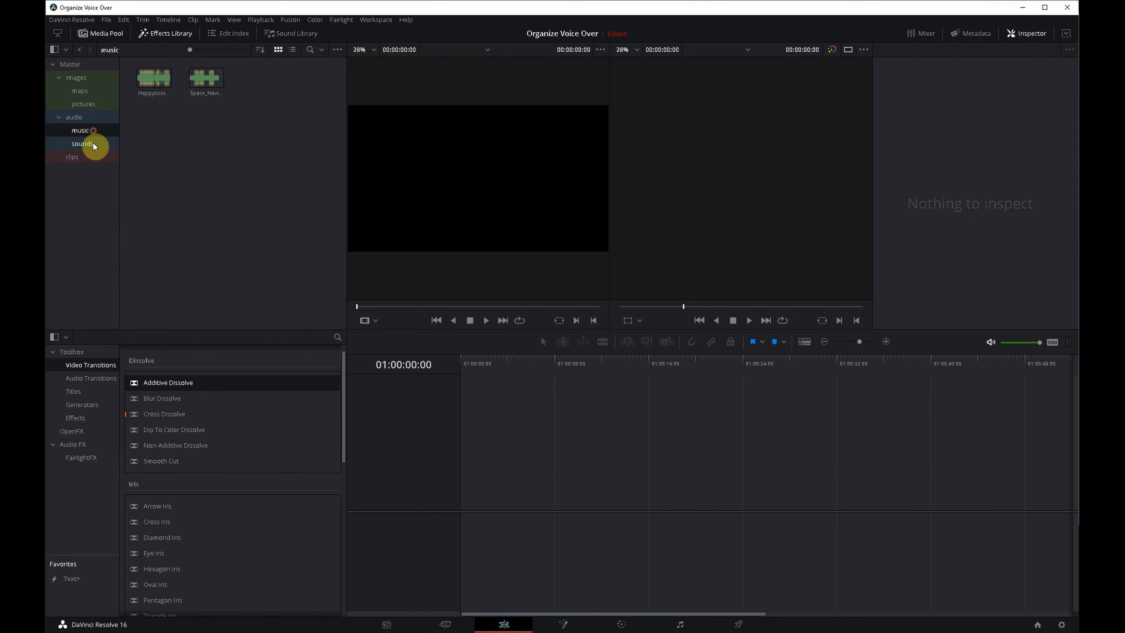
click(92, 141)
click(93, 131)
click(89, 117)
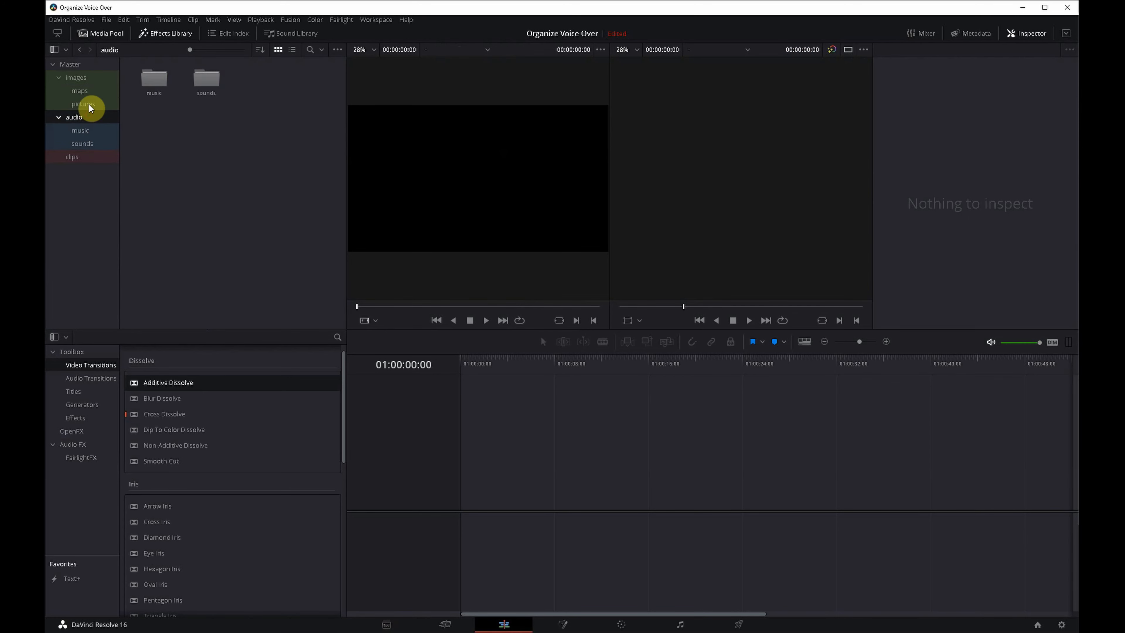
click(88, 103)
click(89, 90)
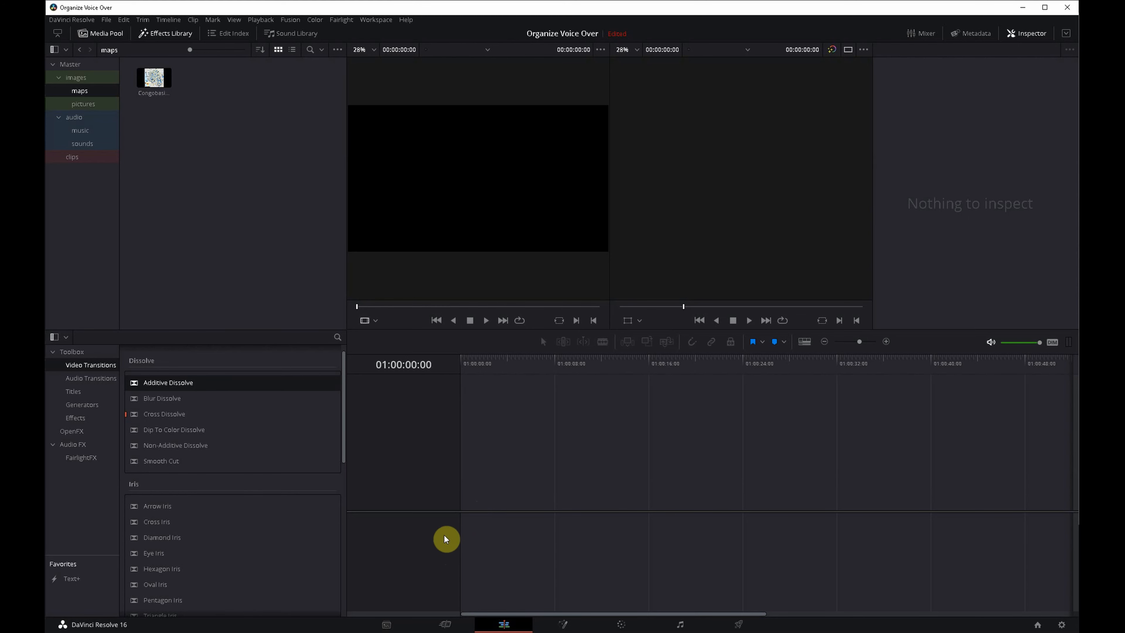
- Show the power bins and smart bins in the Media page's media pool, enlarging the power bins area
click(387, 625)
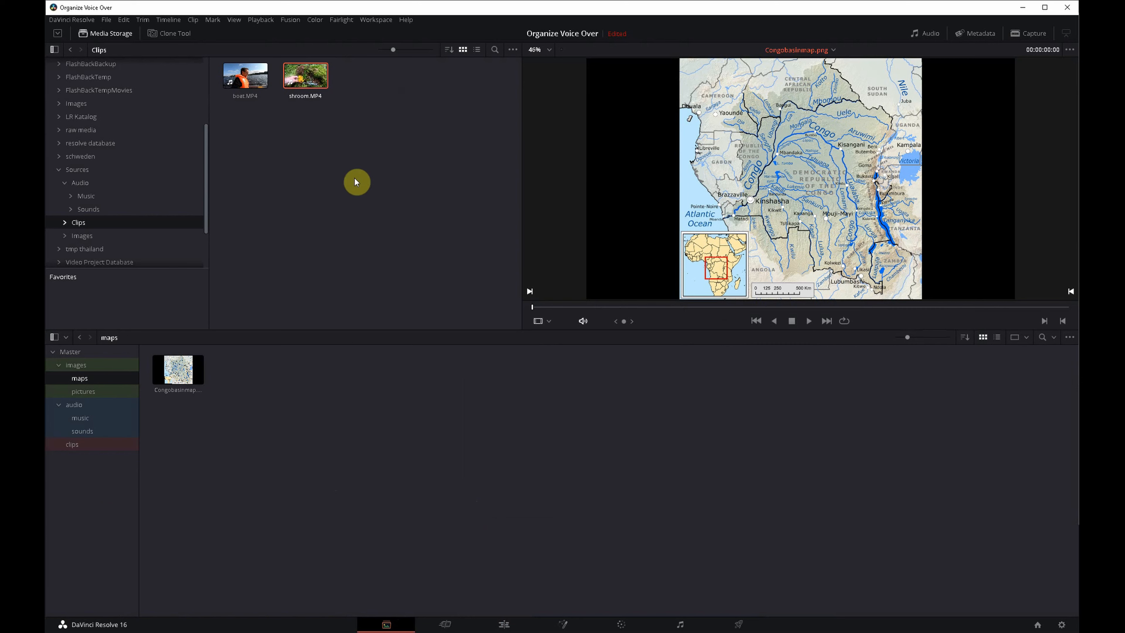
click(234, 21)
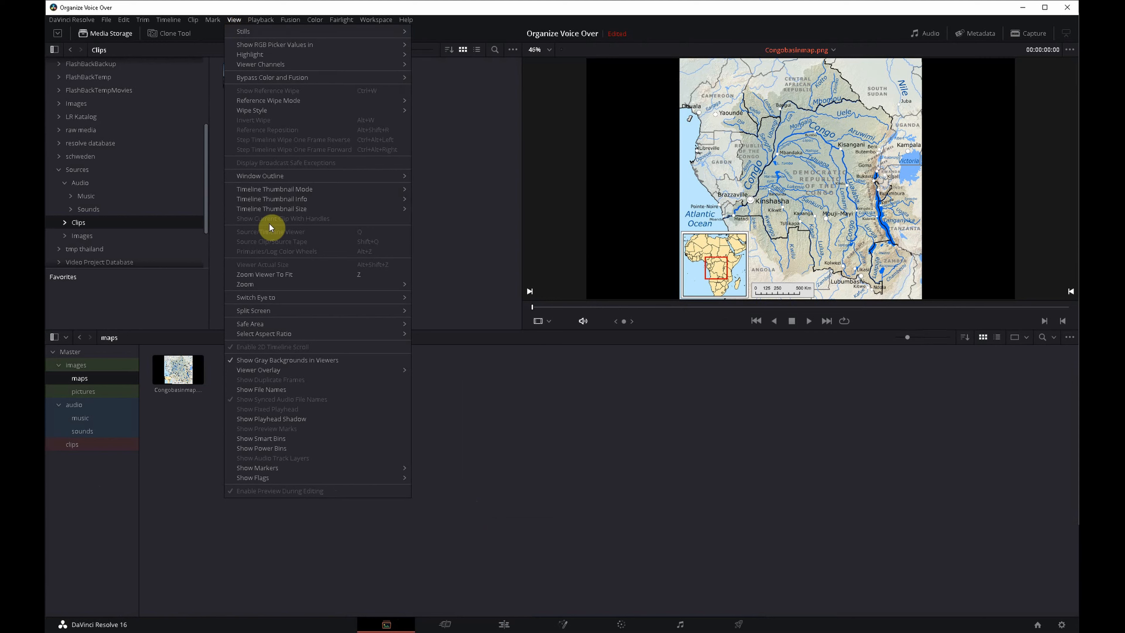
click(297, 449)
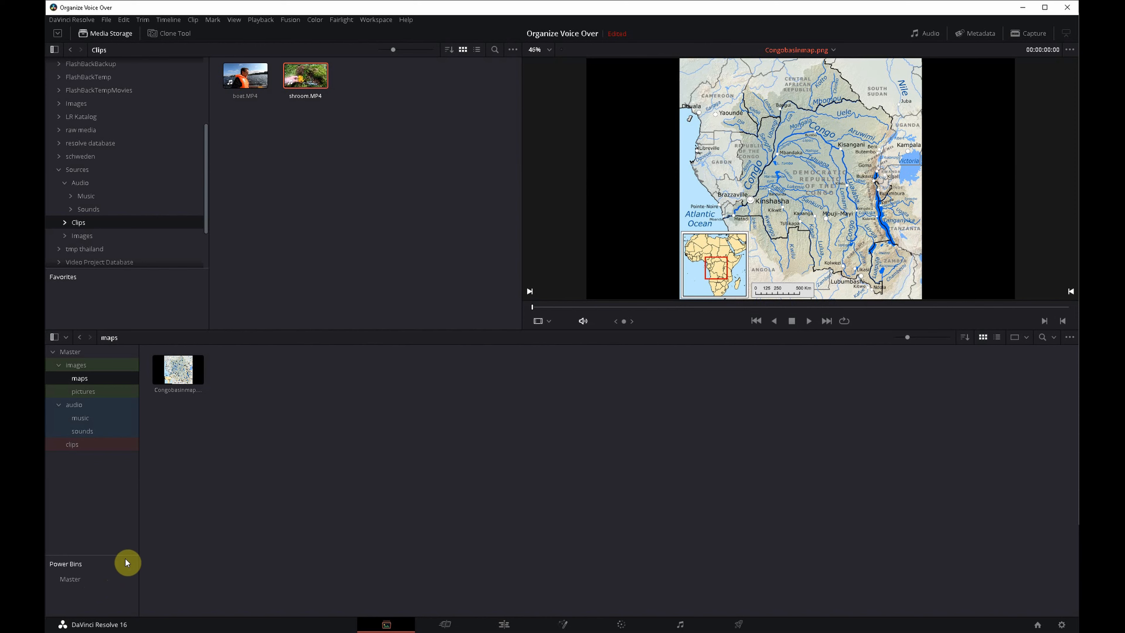
drag(126, 556, 115, 470)
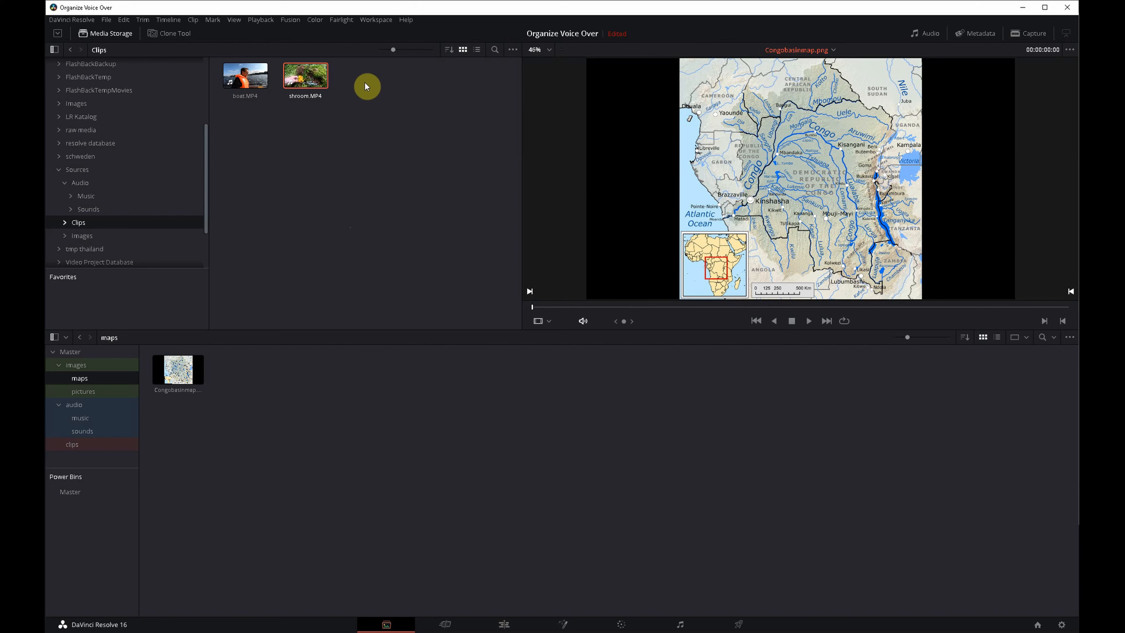
click(233, 20)
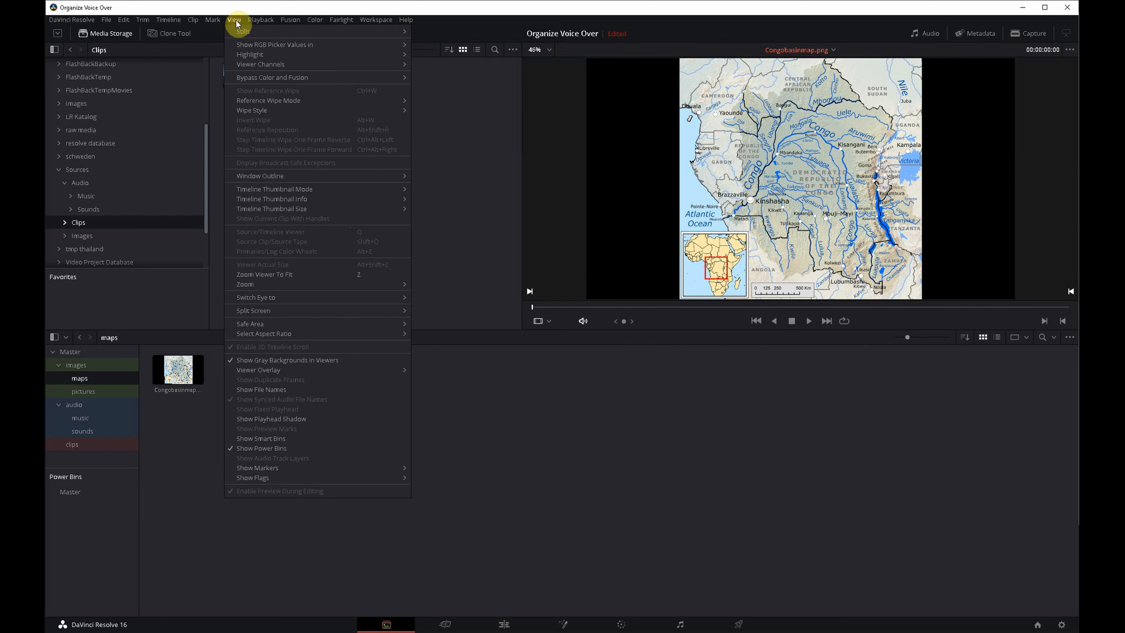
click(289, 438)
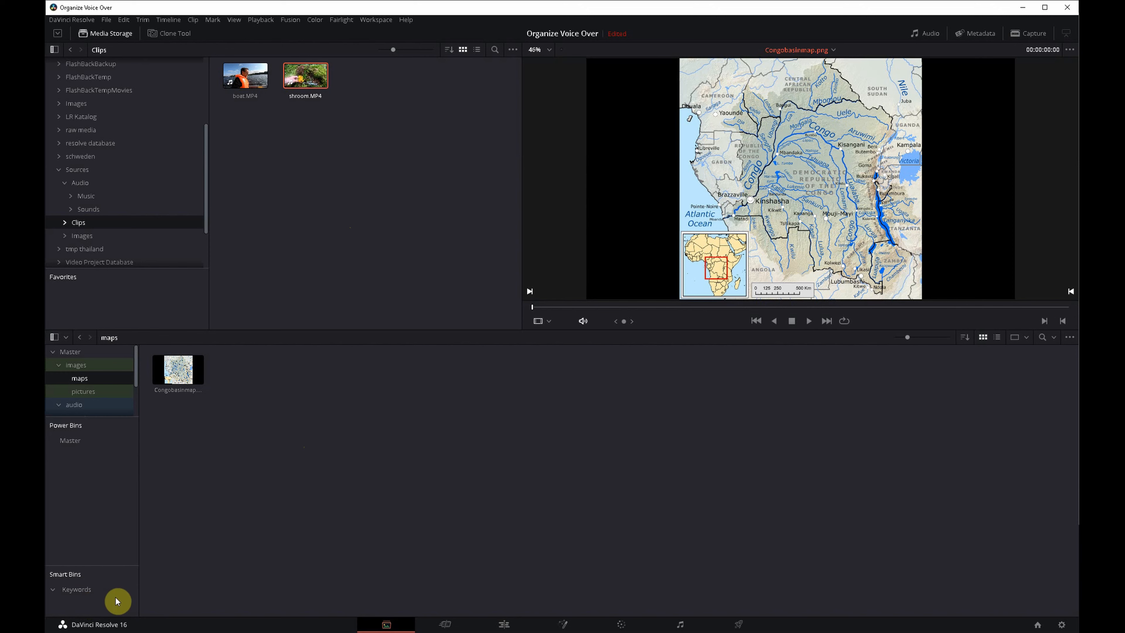
- Create a smart bin that collects media whose file name contains "shroom"
right_click(105, 608)
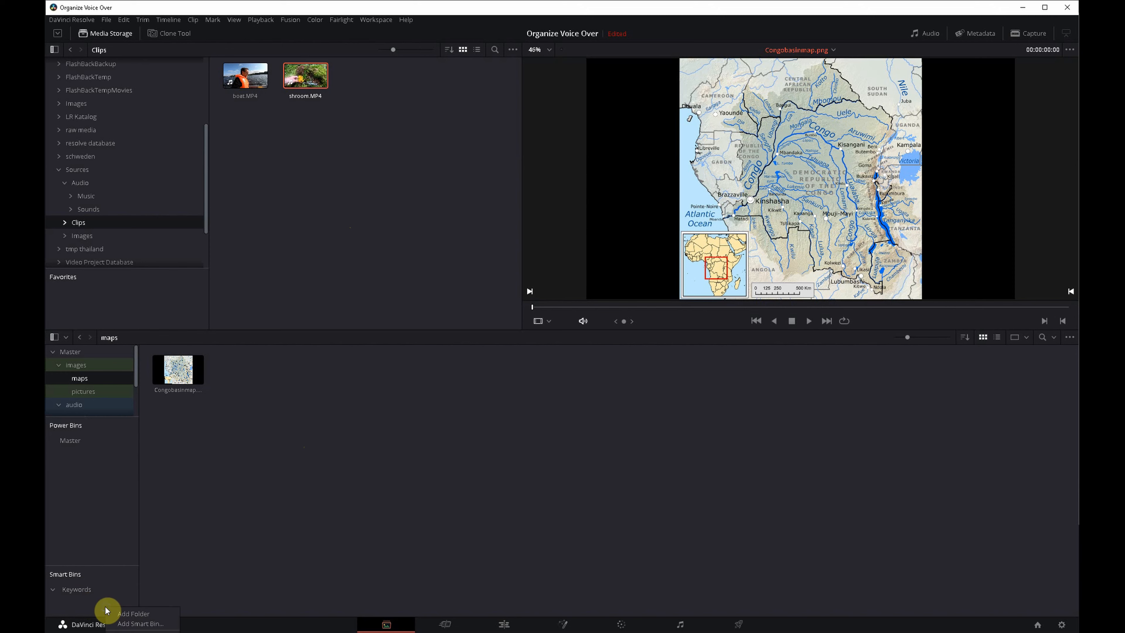
click(133, 624)
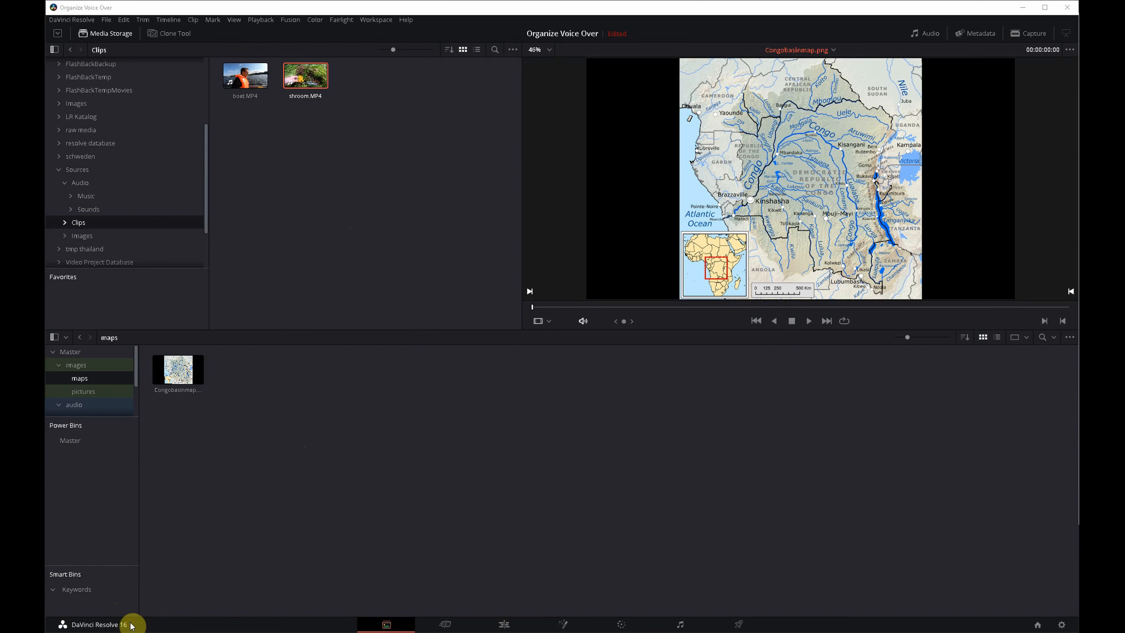
click(495, 346)
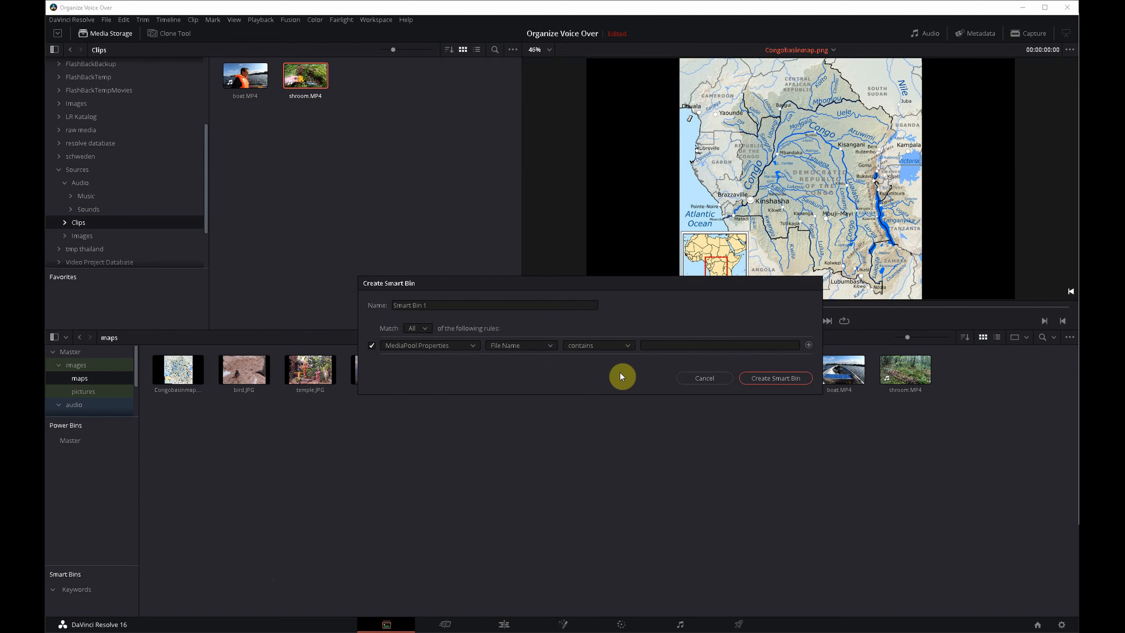
click(661, 345)
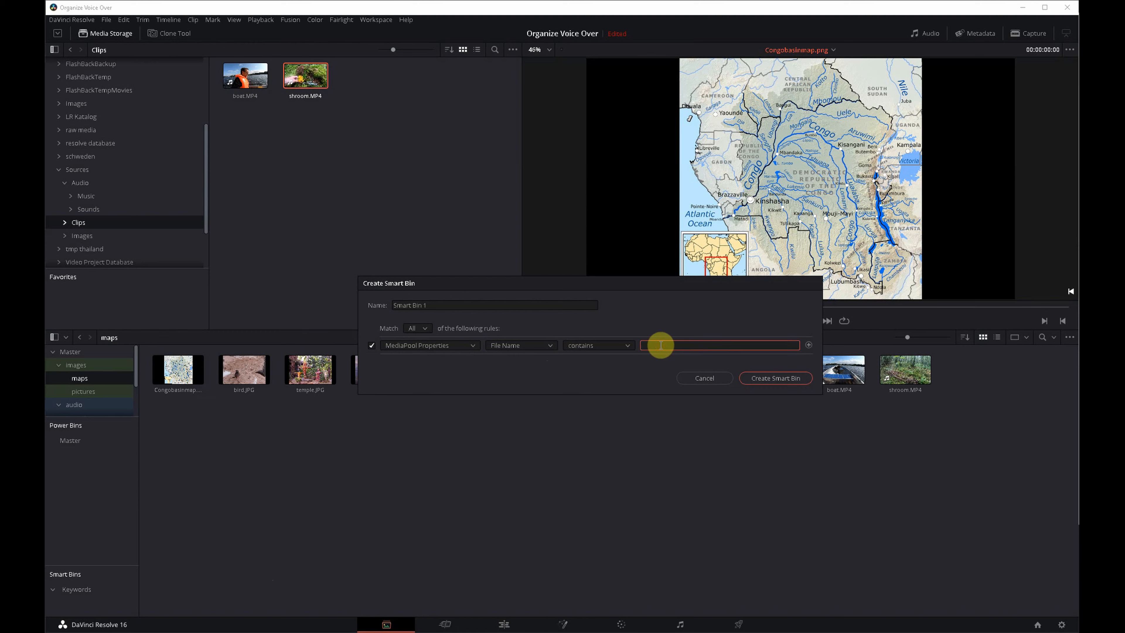
text(shroom)
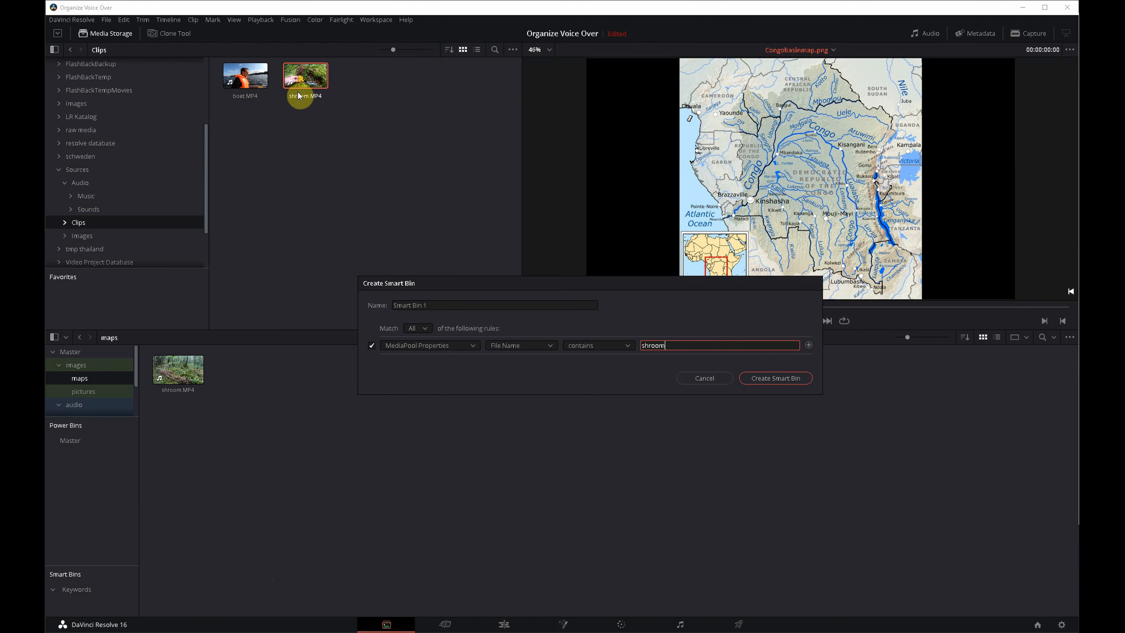
click(792, 383)
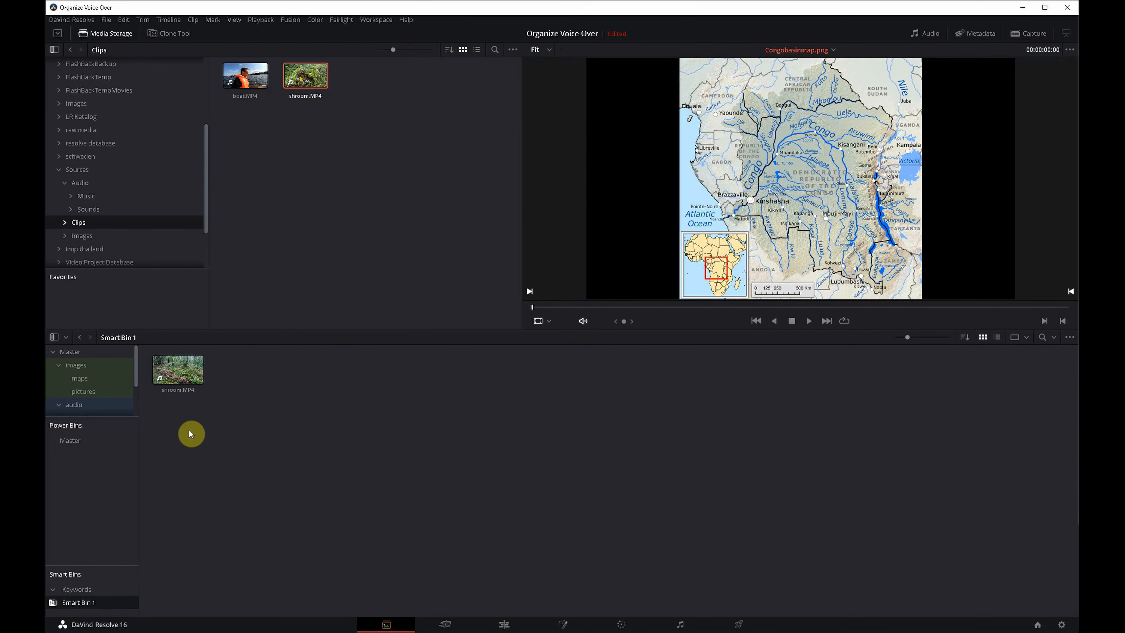
- Rename the new smart bin as "shrooms"
right_click(101, 608)
click(124, 553)
text(shrooms)
click(230, 550)
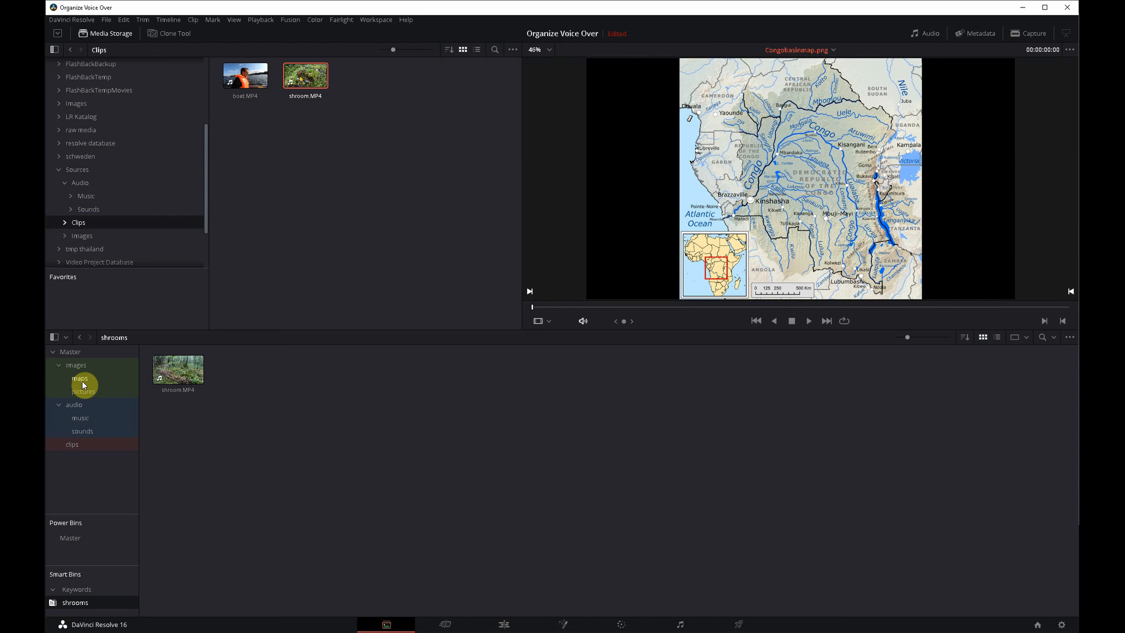
- Filter the media pool to blue-tagged bins only, and check the bin list on the Edit and Cut pages before returning to Media
click(65, 338)
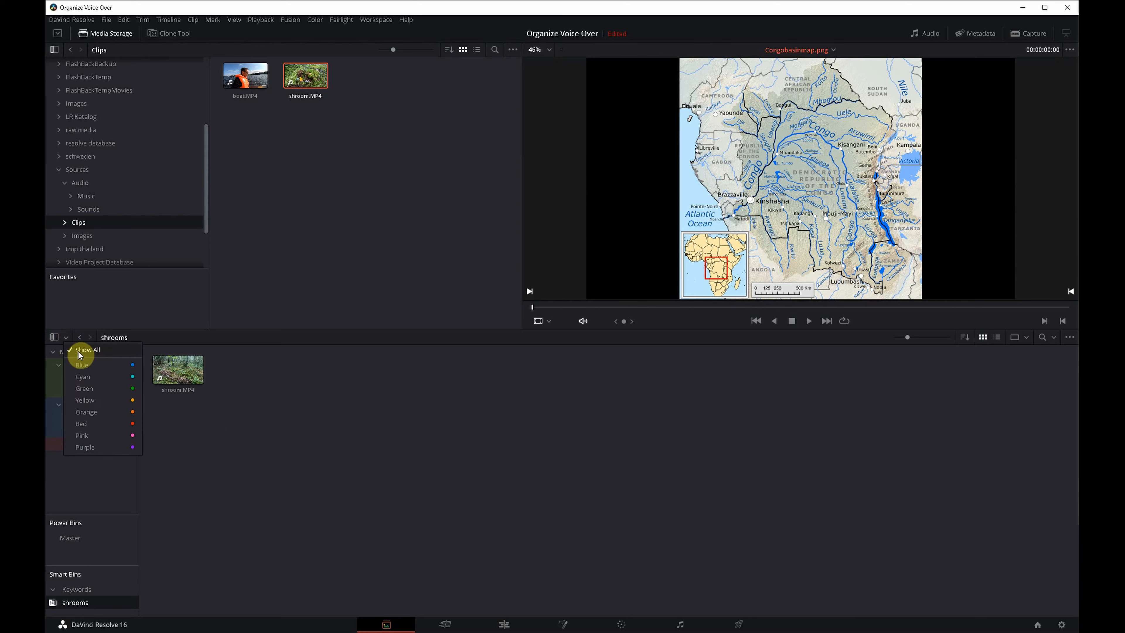
click(92, 366)
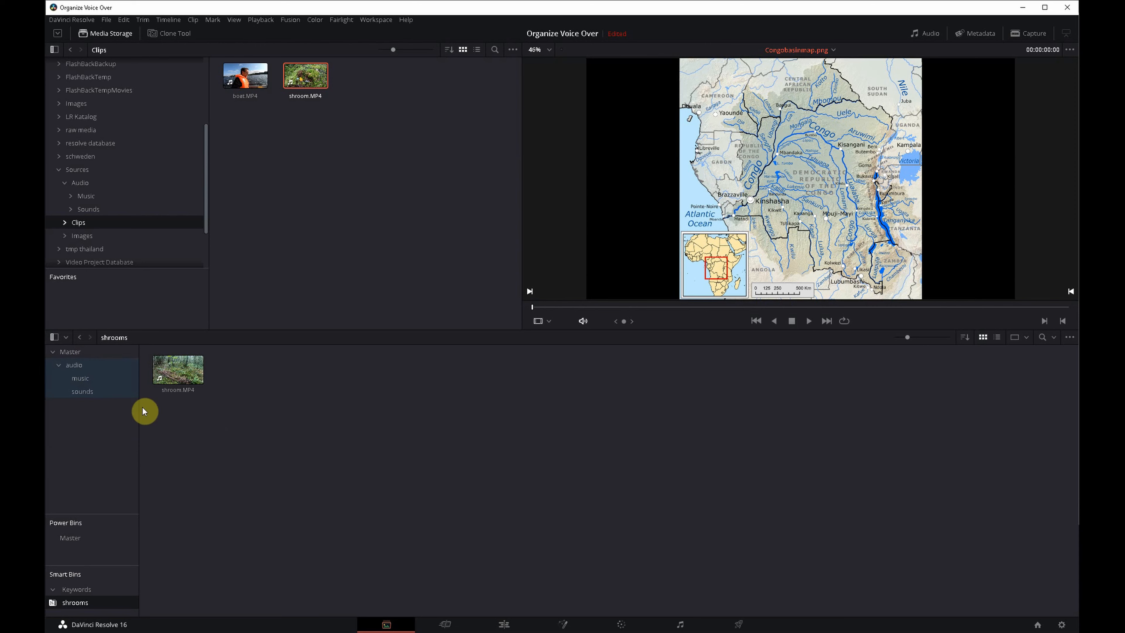
click(503, 624)
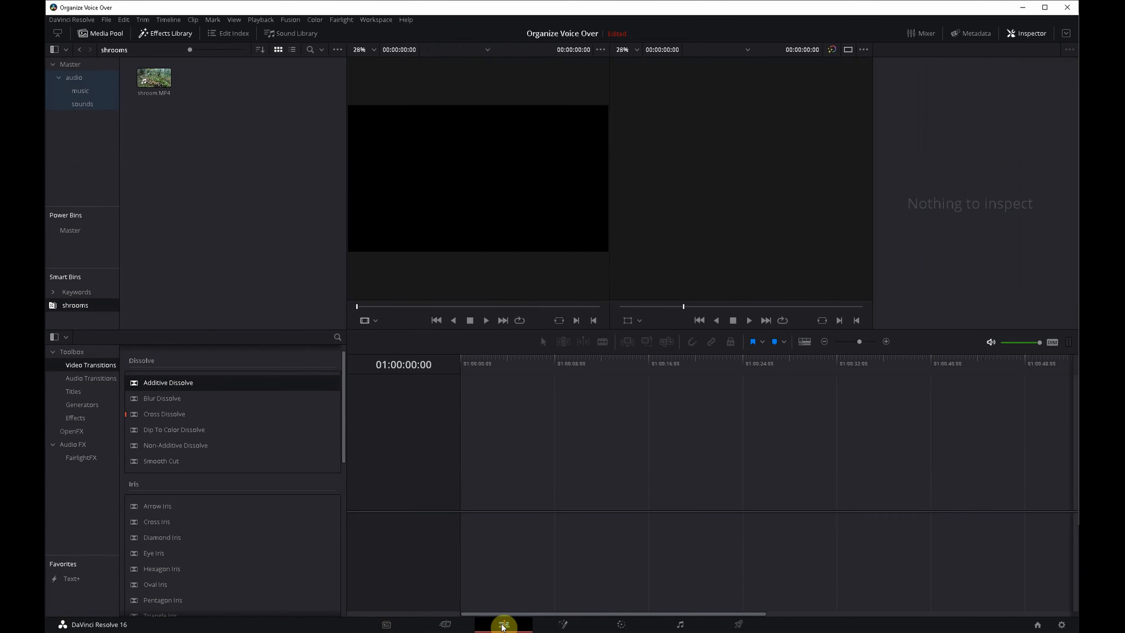
click(445, 624)
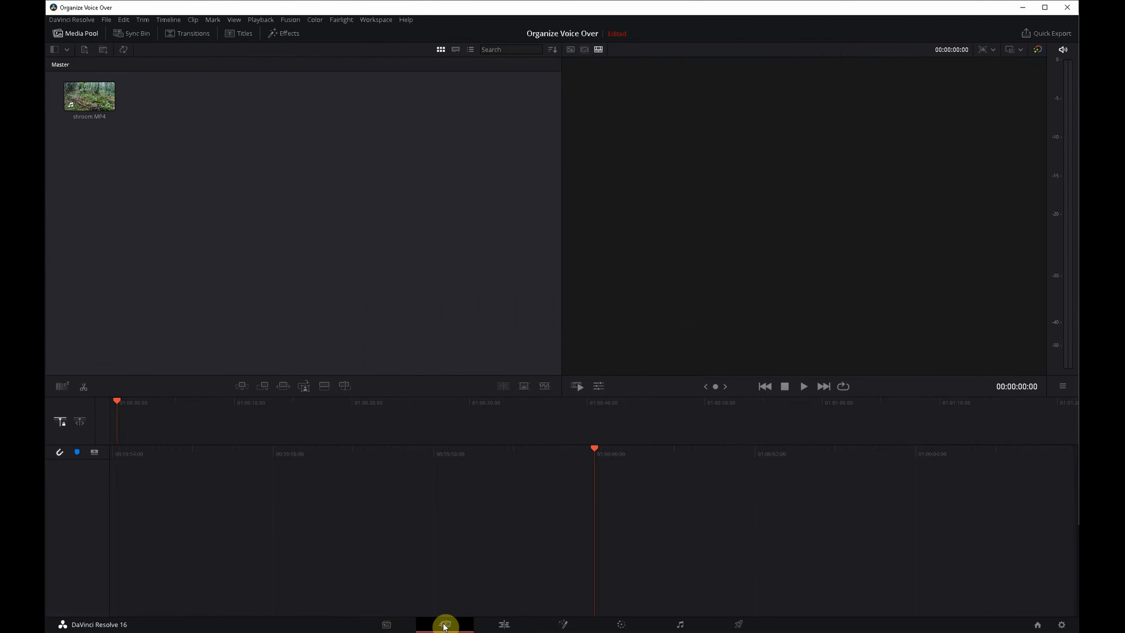
click(398, 625)
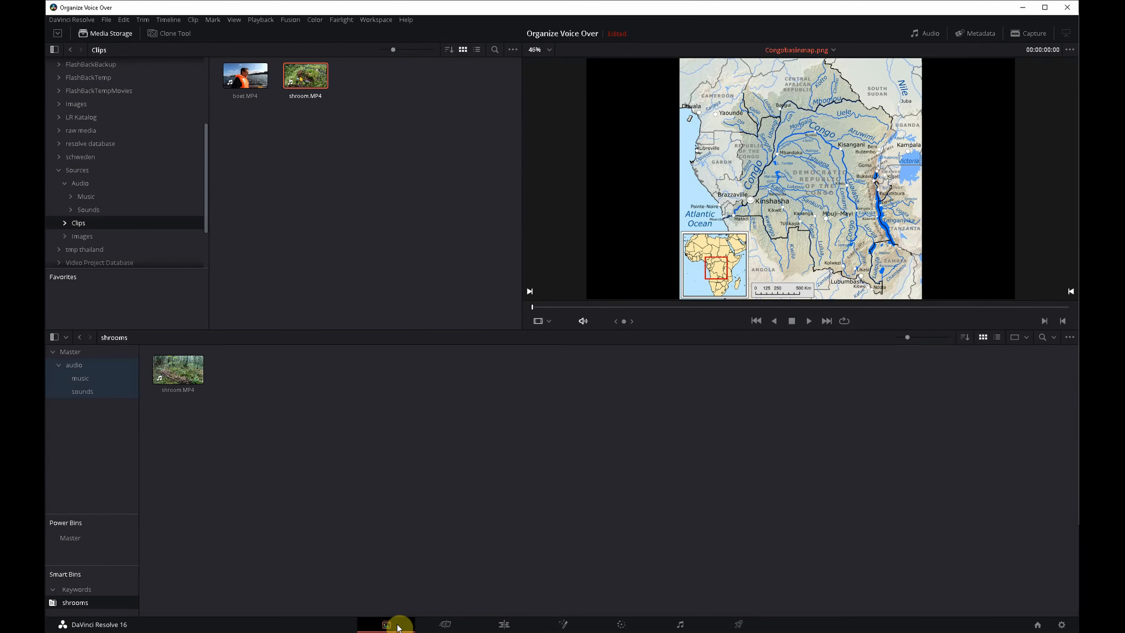